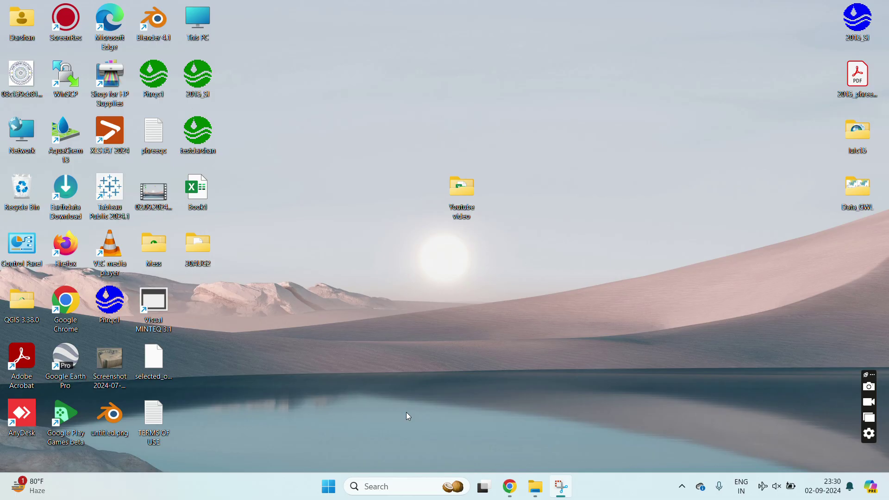
# Open the 'data' workbook from the Youtube video folder in Excel
pyautogui.doubleClick(466, 207)
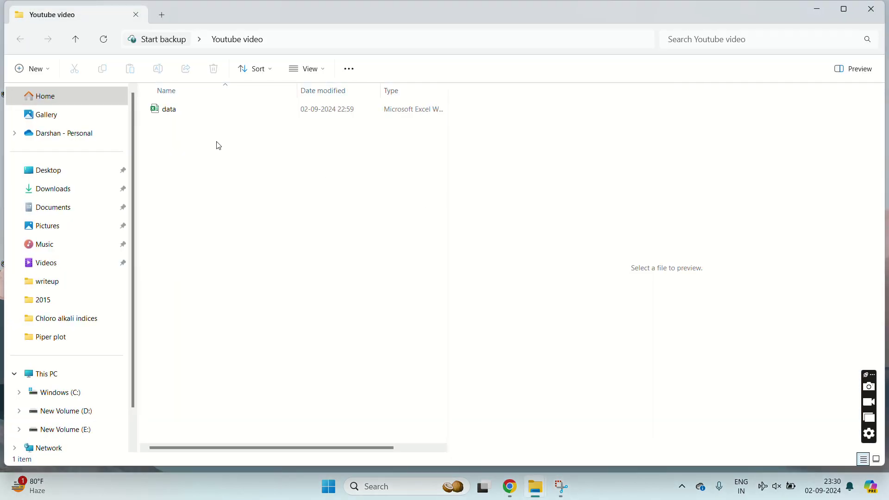
pyautogui.doubleClick(187, 118)
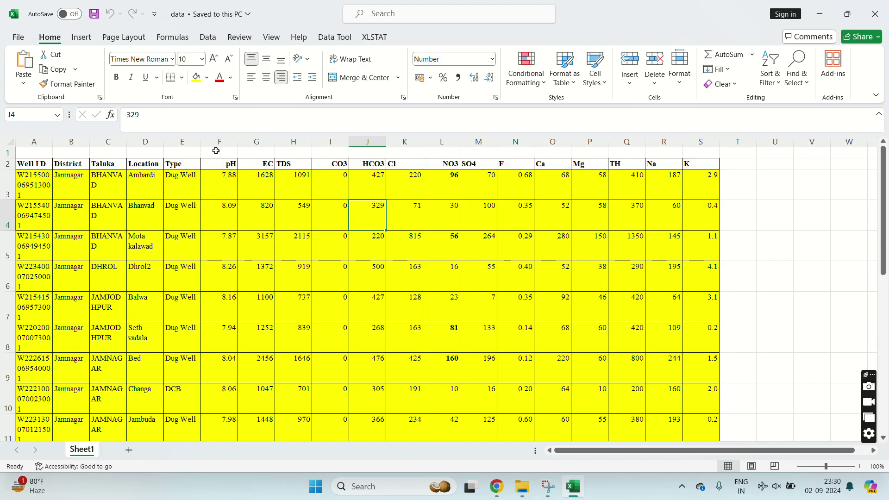
# Shade the pH, EC, HCO3, Cl, NO3, SO4, F, Ca, Mg, Na and K columns blue
pyautogui.scroll(-5, 255, 258)
pyautogui.scroll(5, 60, 355)
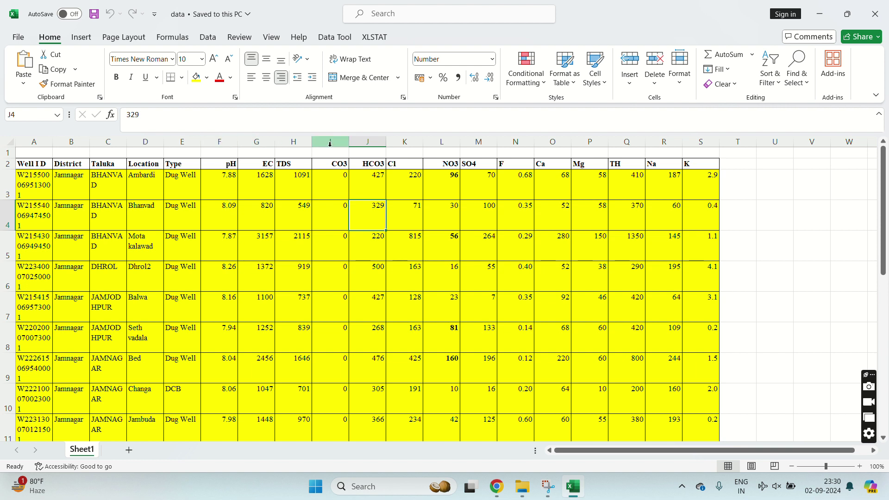
pyautogui.press('Up')
pyautogui.press('Up')
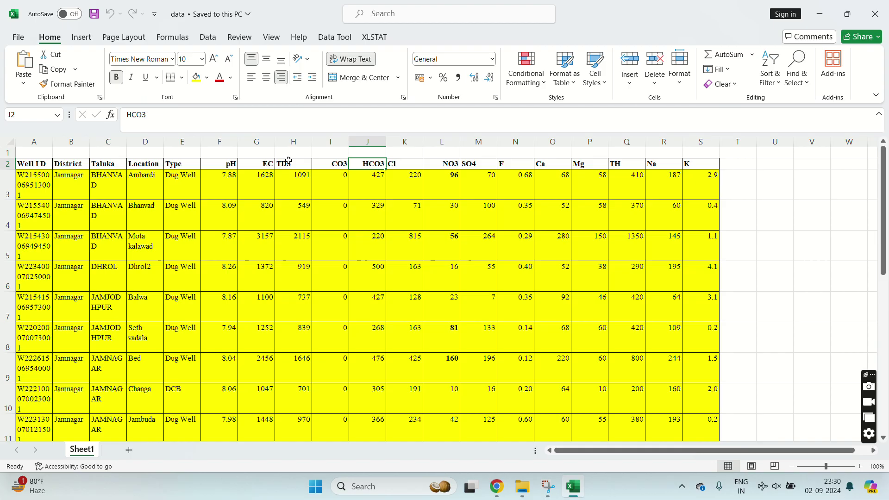
pyautogui.moveTo(220, 138); pyautogui.dragTo(257, 141)
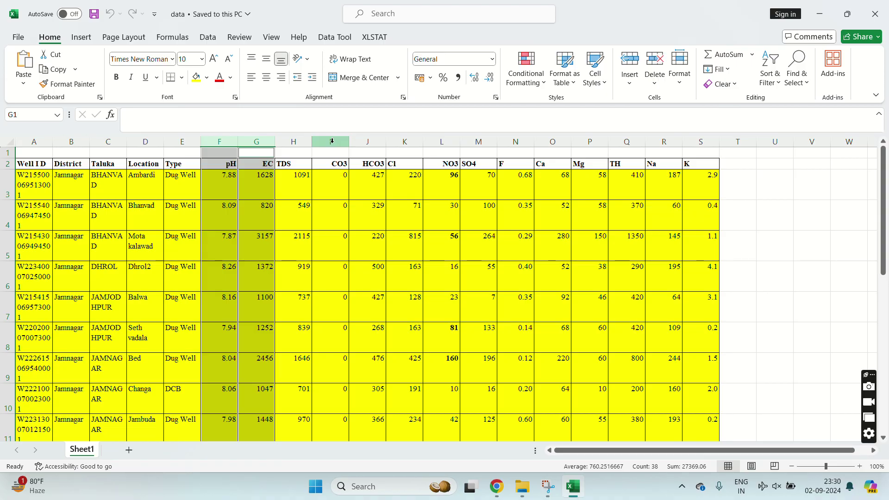
pyautogui.keyDown('ctrl'); pyautogui.click(367, 141); pyautogui.keyUp('ctrl')
pyautogui.keyDown('ctrl'); pyautogui.click(406, 142); pyautogui.keyUp('ctrl')
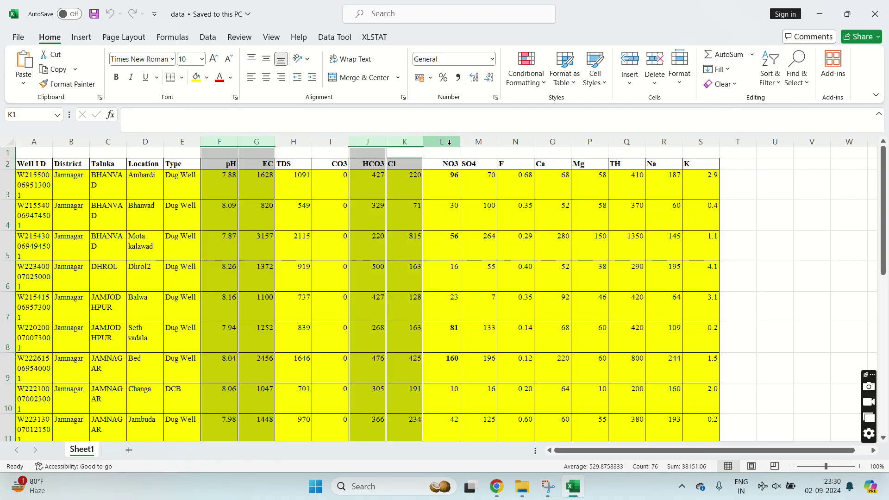
pyautogui.keyDown('ctrl'); pyautogui.click(449, 143); pyautogui.keyUp('ctrl')
pyautogui.keyDown('ctrl'); pyautogui.click(479, 142); pyautogui.keyUp('ctrl')
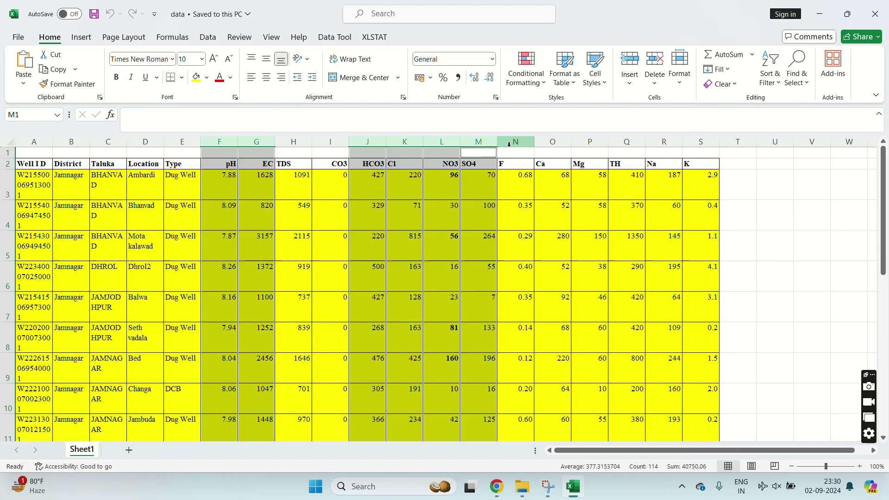
pyautogui.keyDown('ctrl'); pyautogui.click(515, 141); pyautogui.keyUp('ctrl')
pyautogui.keyDown('ctrl'); pyautogui.click(552, 141); pyautogui.keyUp('ctrl')
pyautogui.keyDown('ctrl'); pyautogui.click(589, 142); pyautogui.keyUp('ctrl')
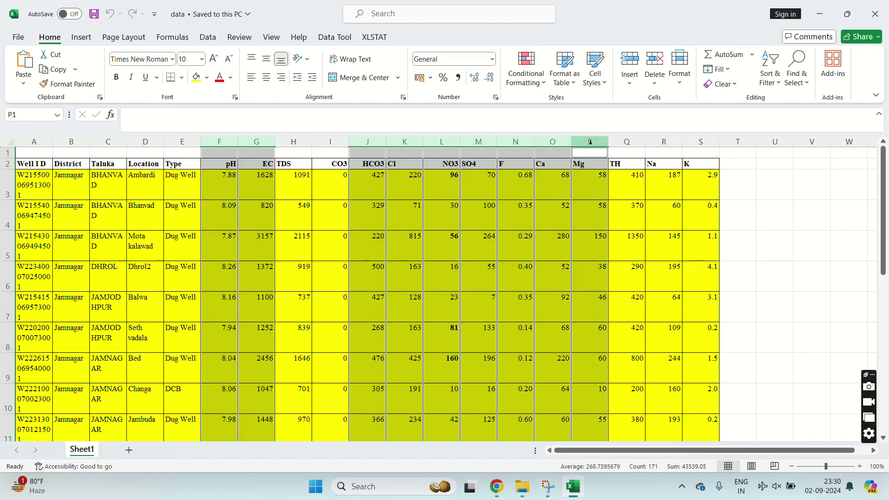
pyautogui.keyDown('ctrl'); pyautogui.click(623, 141); pyautogui.keyUp('ctrl')
pyautogui.keyDown('ctrl'); pyautogui.click(664, 142); pyautogui.keyUp('ctrl')
pyautogui.keyDown('ctrl'); pyautogui.click(701, 142); pyautogui.keyUp('ctrl')
pyautogui.keyDown('ctrl'); pyautogui.click(626, 141); pyautogui.keyUp('ctrl')
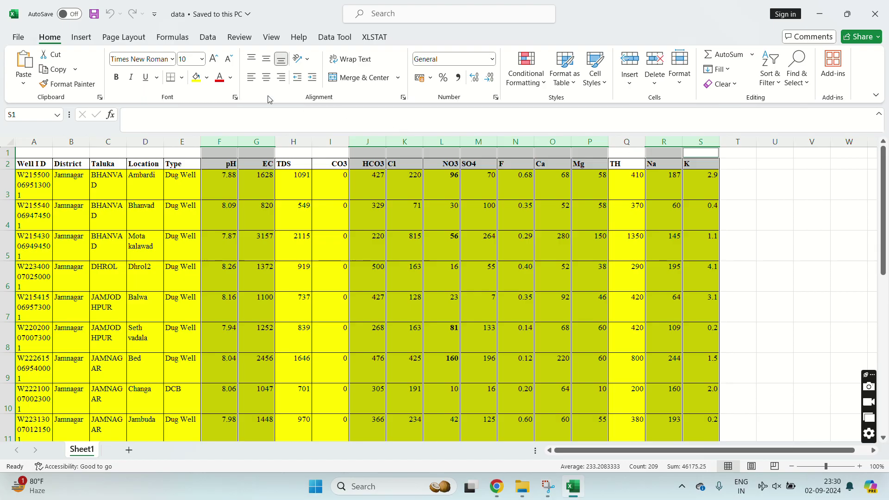
pyautogui.click(208, 77)
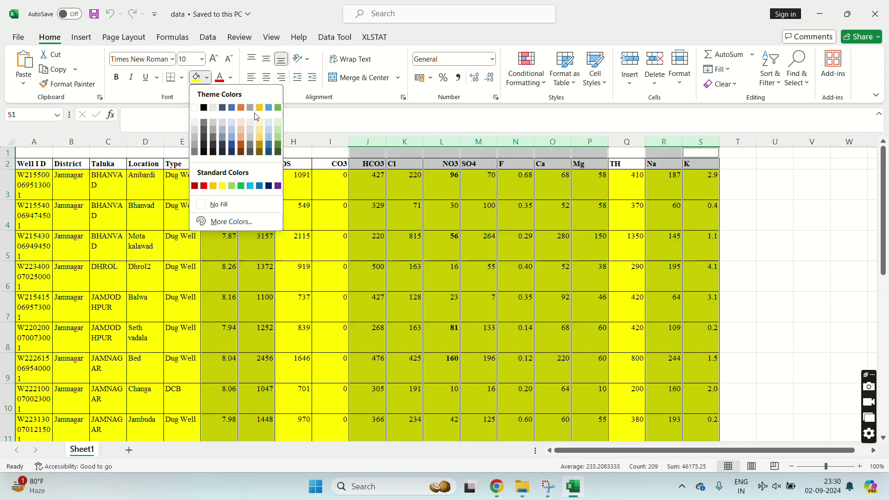
pyautogui.click(269, 107)
# Delete the TDS, CO3, TH and Well ID through Type columns
pyautogui.click(328, 194)
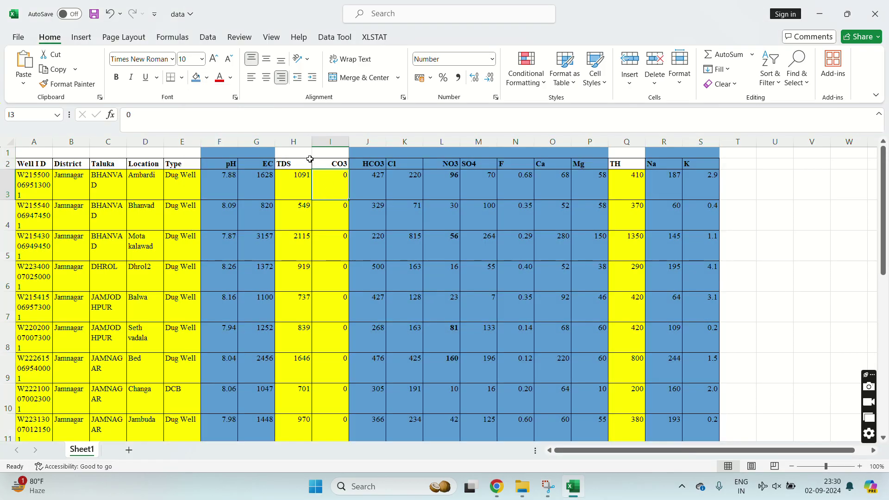
pyautogui.click(293, 141)
pyautogui.keyDown('ctrl'); pyautogui.click(330, 141); pyautogui.keyUp('ctrl')
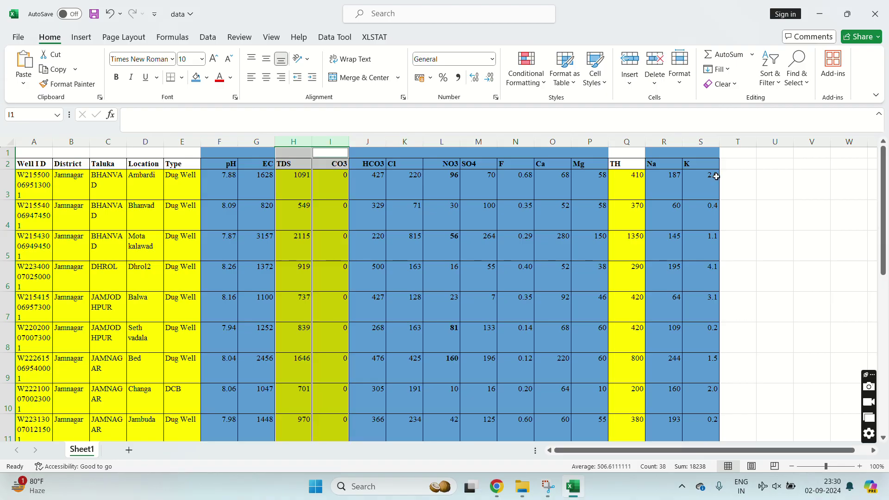
pyautogui.keyDown('ctrl'); pyautogui.click(627, 142); pyautogui.keyUp('ctrl')
pyautogui.moveTo(182, 142); pyautogui.dragTo(34, 141)
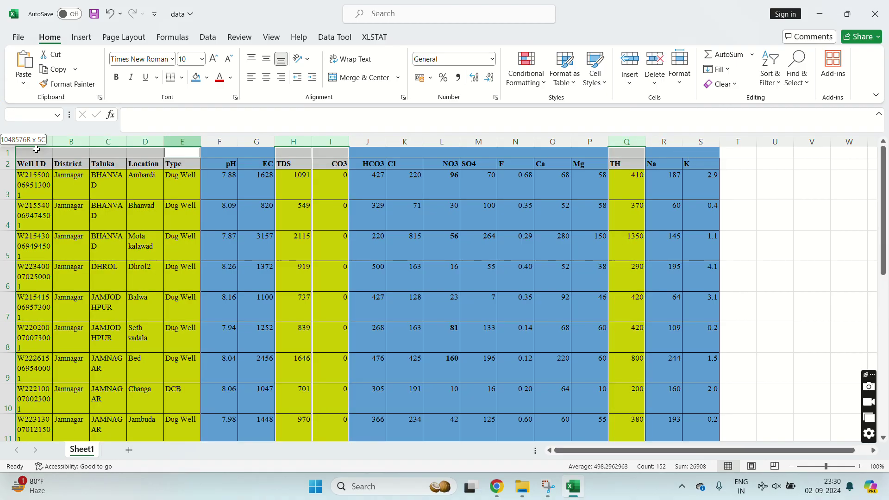
pyautogui.rightClick(73, 141)
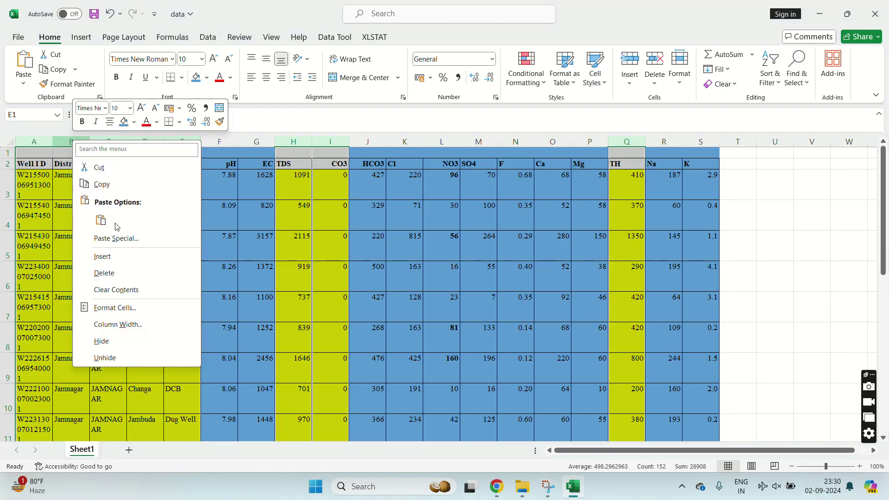
pyautogui.click(119, 272)
pyautogui.click(485, 263)
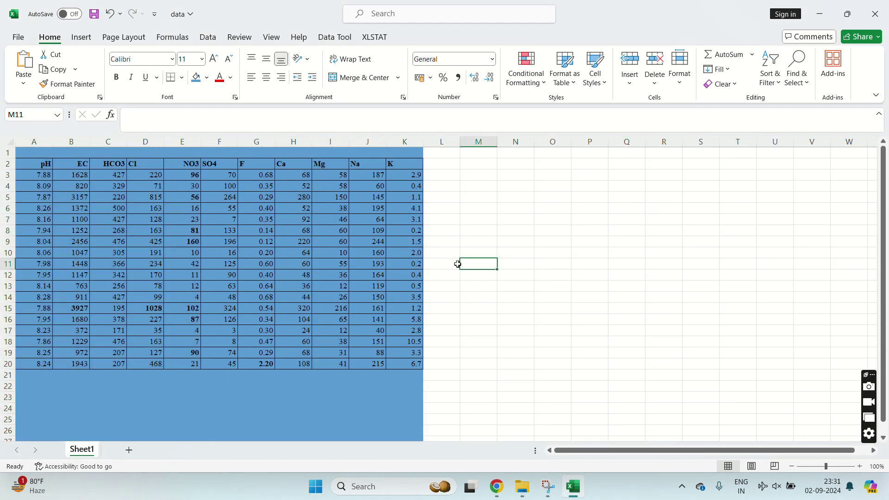
# Launch PHREEQC Interactive via a 'phree' search, dismiss the startup tip and place it beside Excel
pyautogui.click(376, 486)
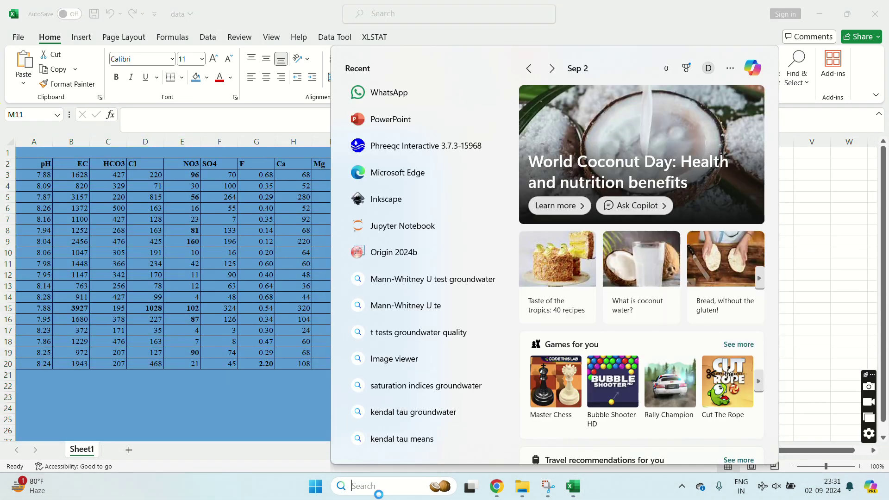
pyautogui.write('phree')
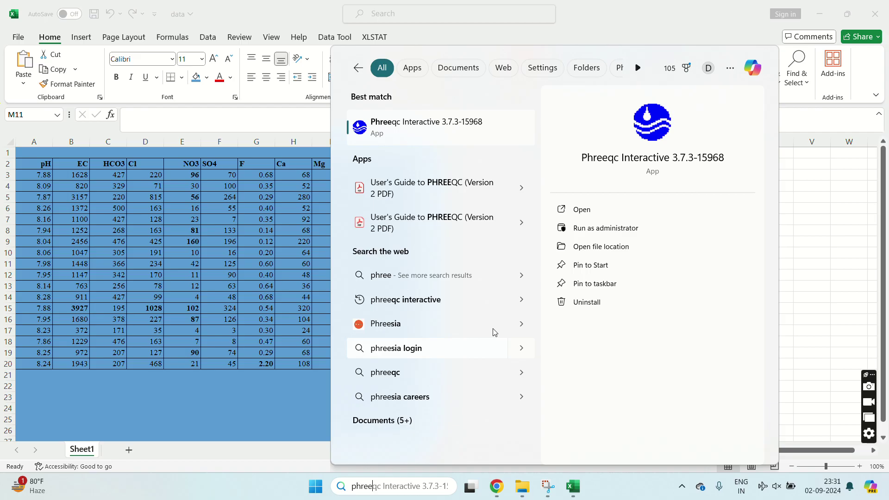
pyautogui.click(585, 208)
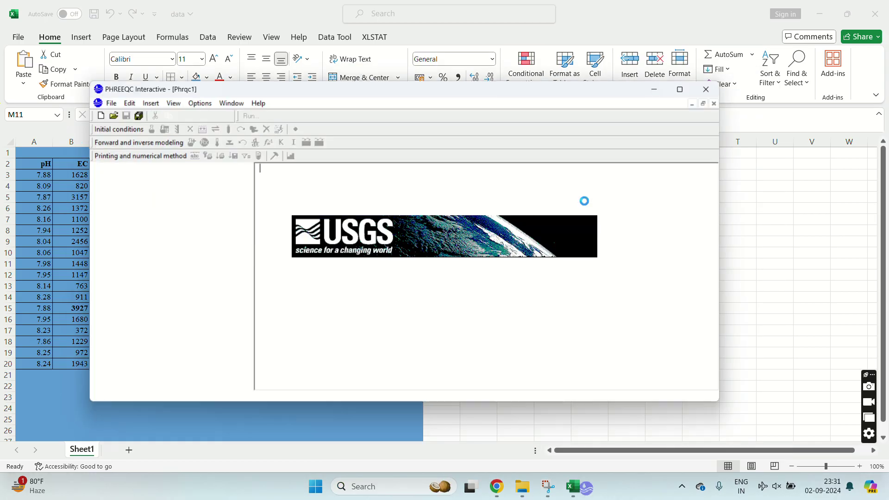
pyautogui.click(513, 316)
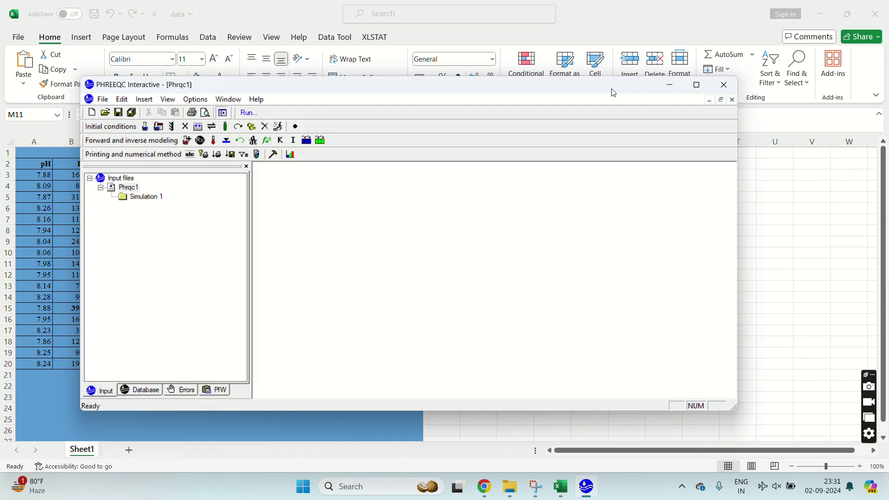
pyautogui.moveTo(609, 90); pyautogui.dragTo(693, 67)
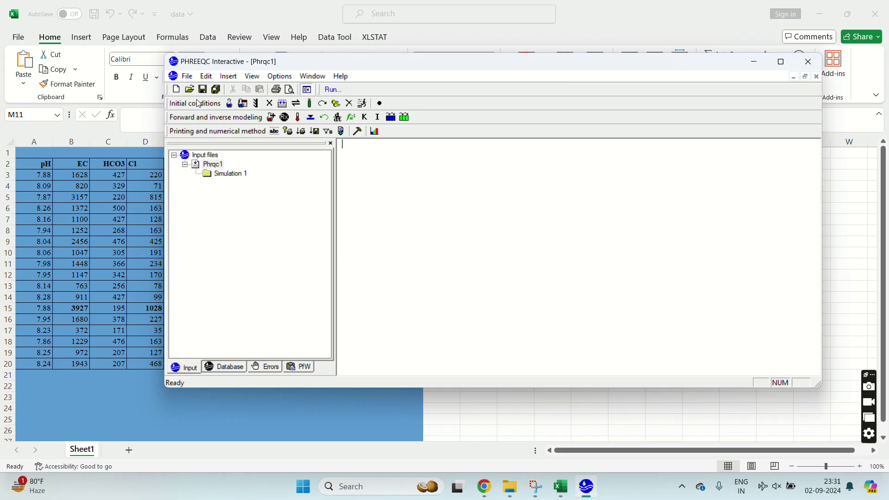
# Create a new Phrqc2 input file and close the Phrqc1 file
pyautogui.click(187, 76)
pyautogui.click(200, 88)
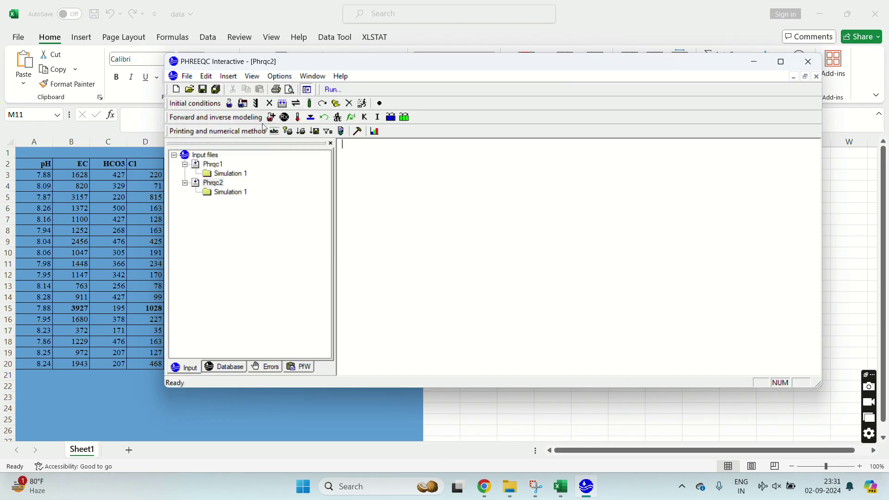
pyautogui.click(219, 184)
pyautogui.rightClick(217, 167)
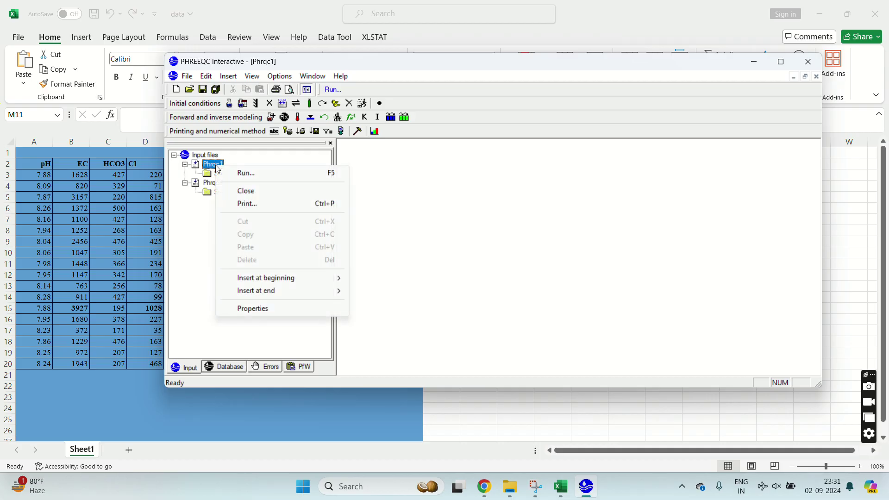
pyautogui.click(246, 191)
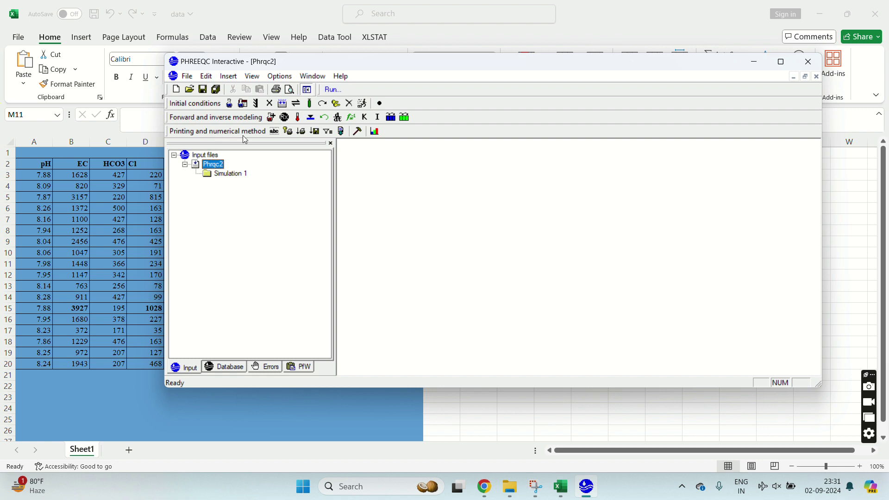
pyautogui.click(234, 111)
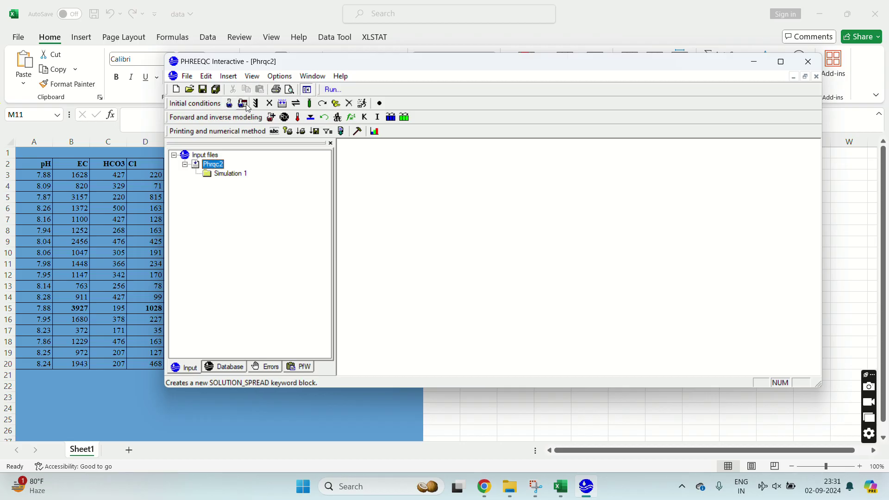
# Insert a SOLUTION_SPREAD block and tick pH, Alkalinity and Cl as its headings
pyautogui.click(243, 104)
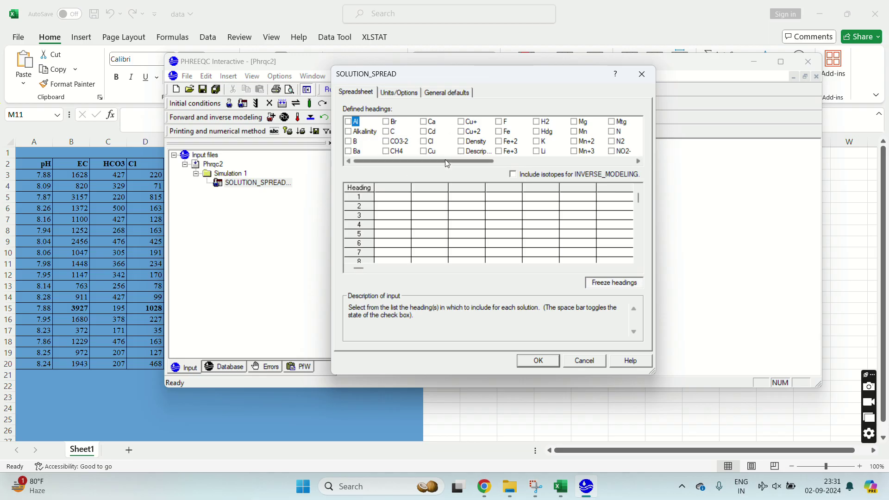
pyautogui.moveTo(445, 160)
pyautogui.mouseDown()
pyautogui.moveTo(606, 156)
pyautogui.moveTo(444, 172)
pyautogui.mouseUp()
pyautogui.moveTo(492, 162); pyautogui.dragTo(568, 162)
pyautogui.click(573, 141)
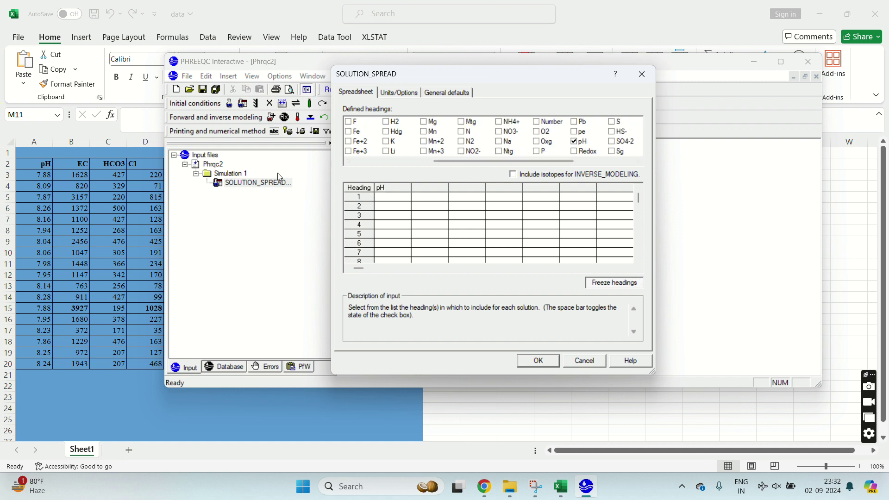
pyautogui.click(760, 61)
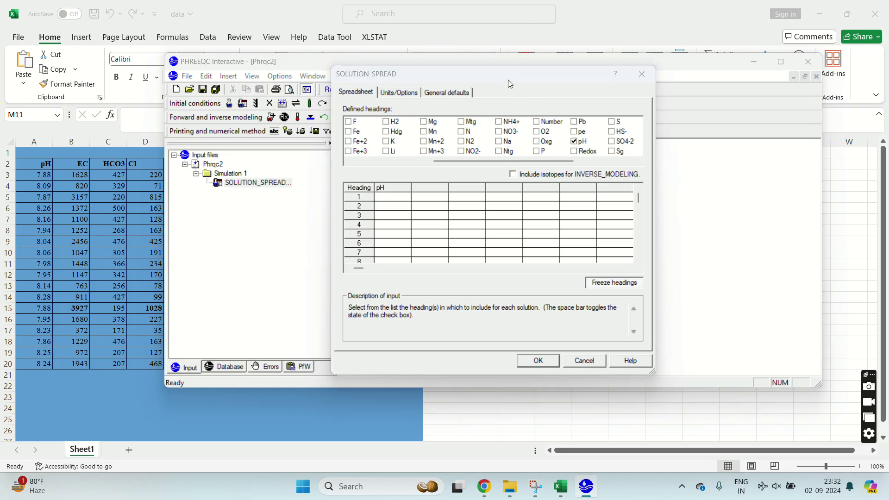
pyautogui.moveTo(510, 84); pyautogui.dragTo(544, 69)
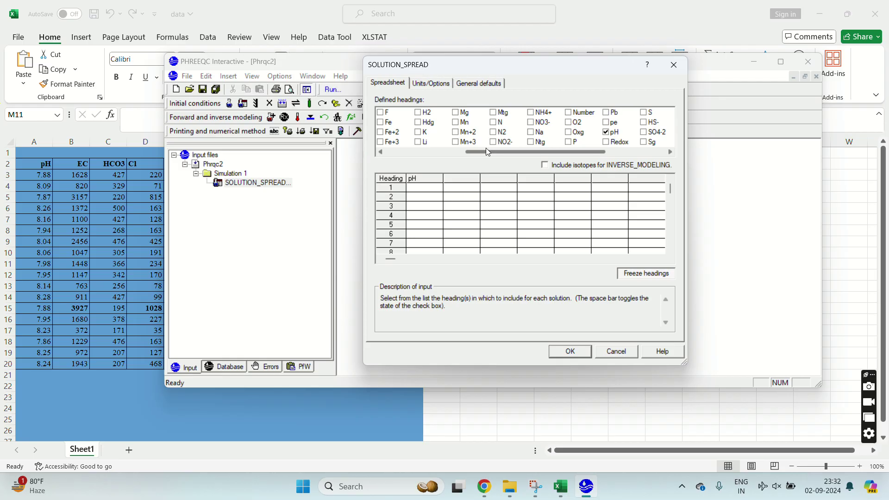
pyautogui.moveTo(485, 148); pyautogui.dragTo(404, 154)
pyautogui.click(381, 122)
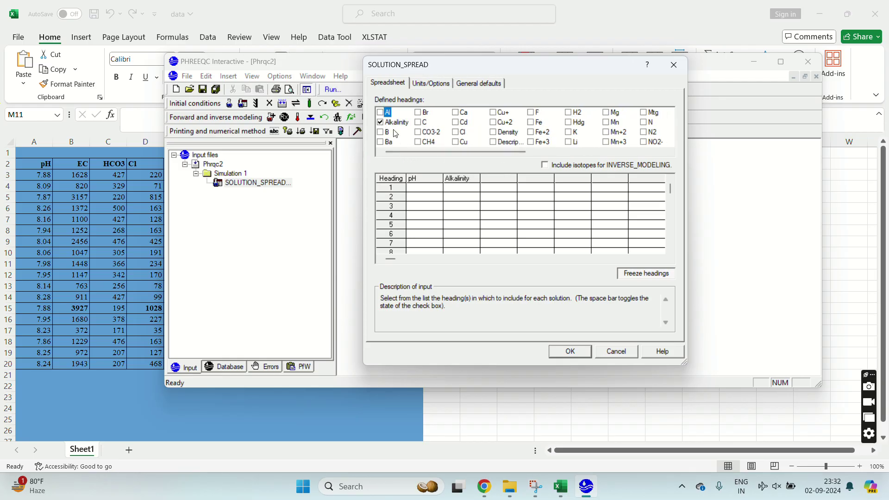
pyautogui.click(457, 132)
# Delete the EC column from the Excel data sheet
pyautogui.click(560, 486)
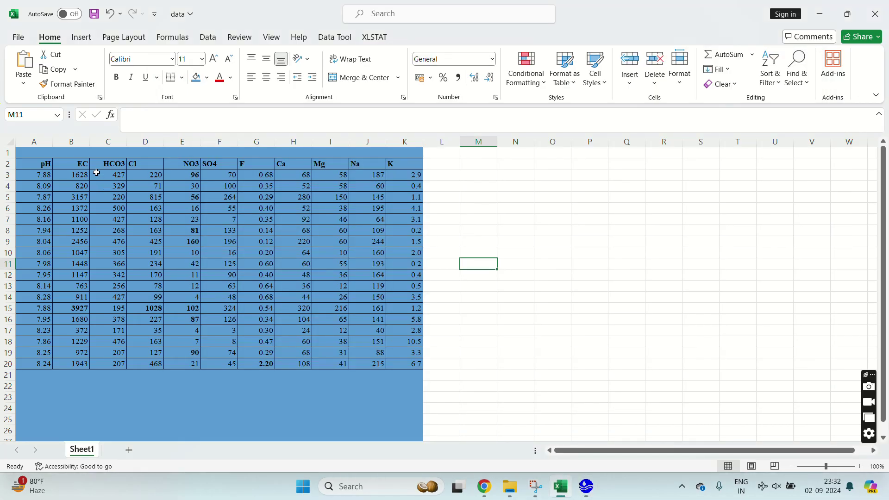
pyautogui.click(75, 142)
pyautogui.rightClick(75, 143)
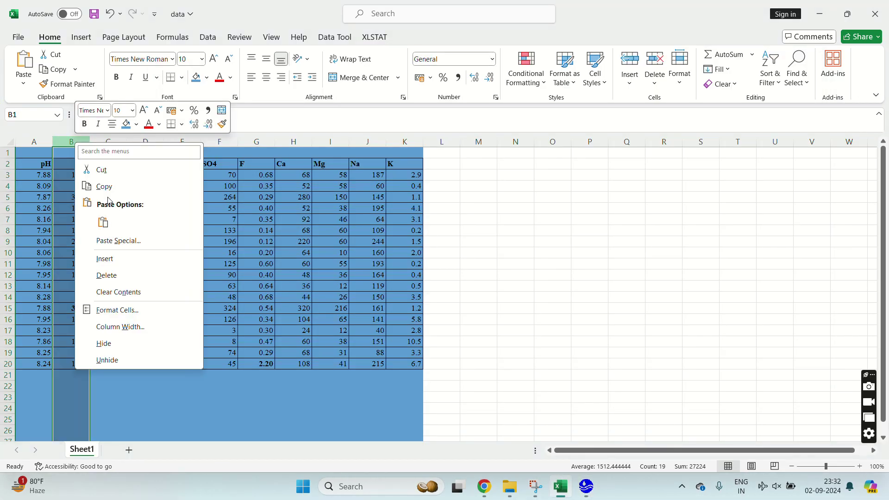
pyautogui.click(125, 276)
pyautogui.click(134, 264)
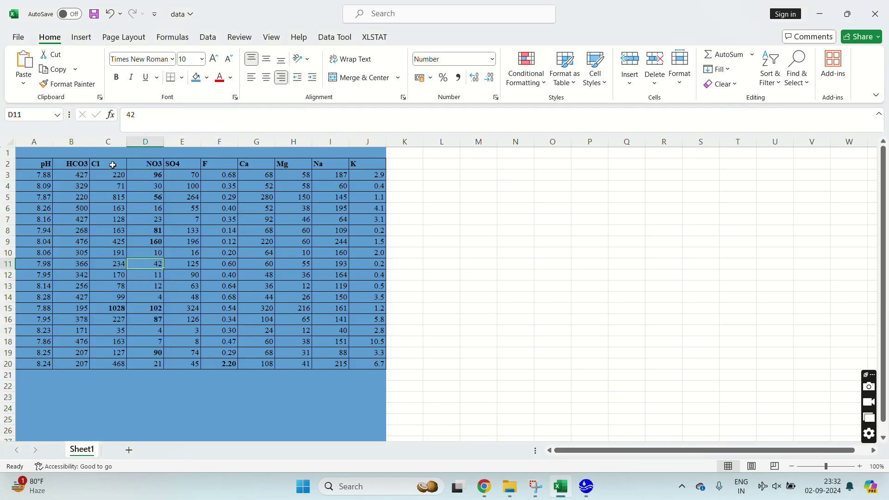
# Add NO3- and SO4-2 as SOLUTION_SPREAD headings
pyautogui.click(585, 491)
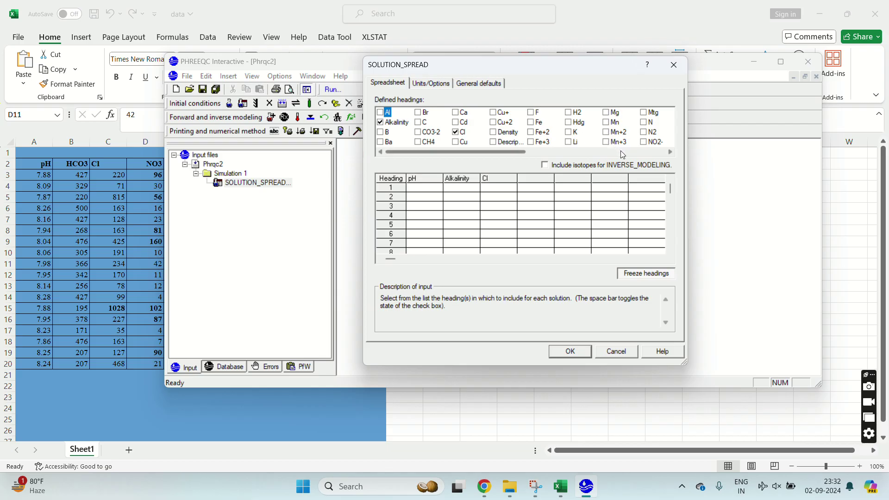
pyautogui.click(671, 153)
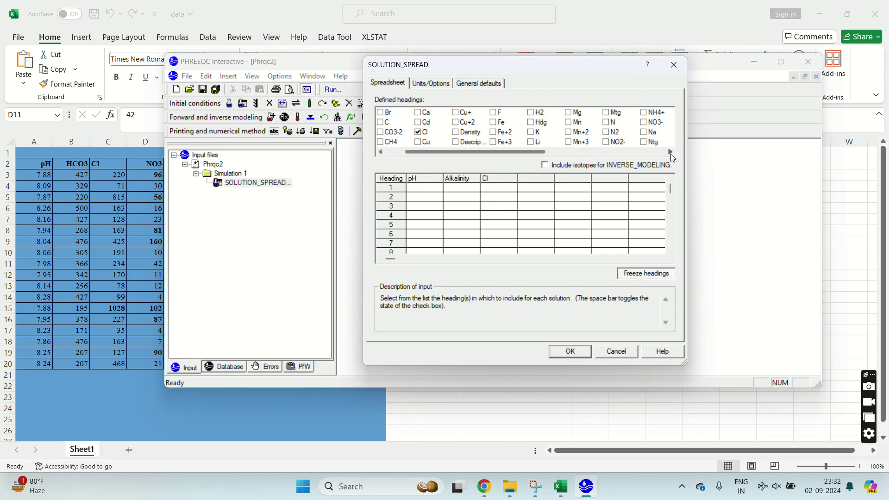
pyautogui.click(643, 122)
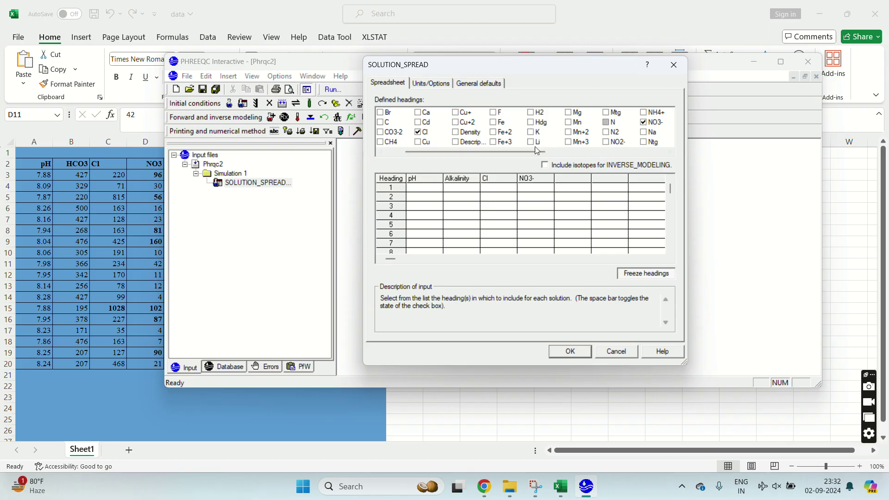
pyautogui.moveTo(529, 150); pyautogui.dragTo(568, 149)
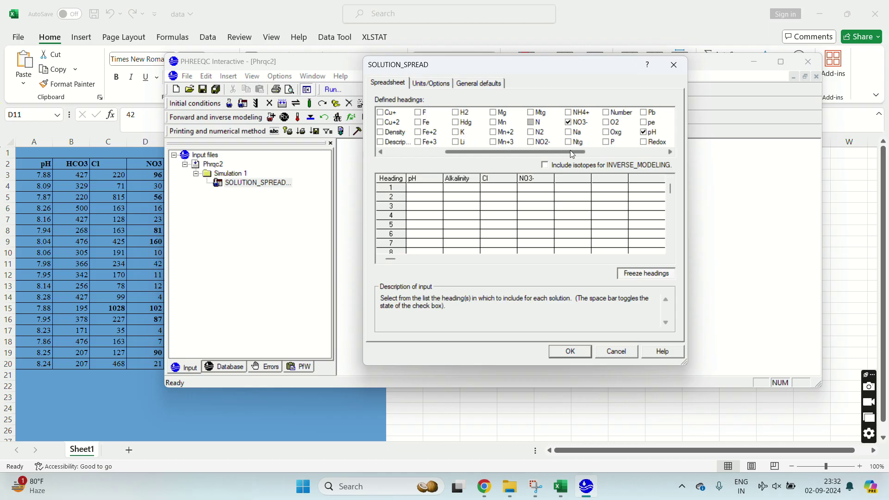
pyautogui.click(671, 153)
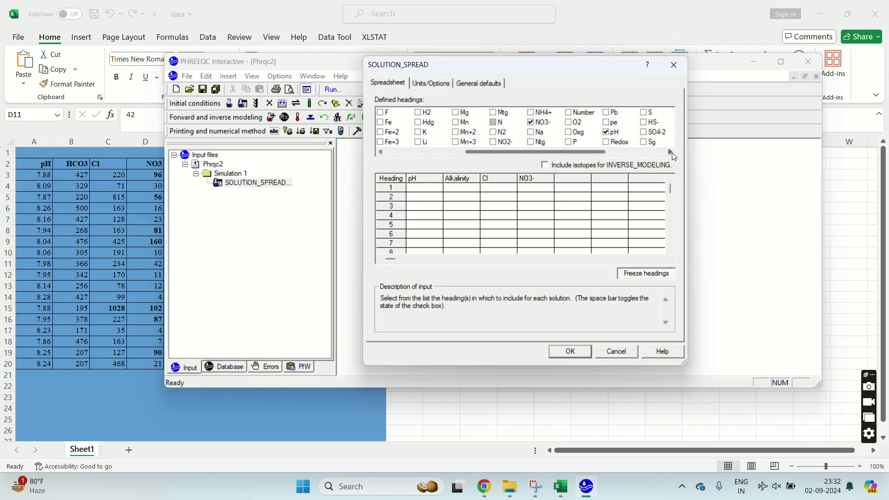
pyautogui.click(644, 132)
# Add F, Ca, Mg, Na and K as SOLUTION_SPREAD headings, checking Excel's column order
pyautogui.click(560, 486)
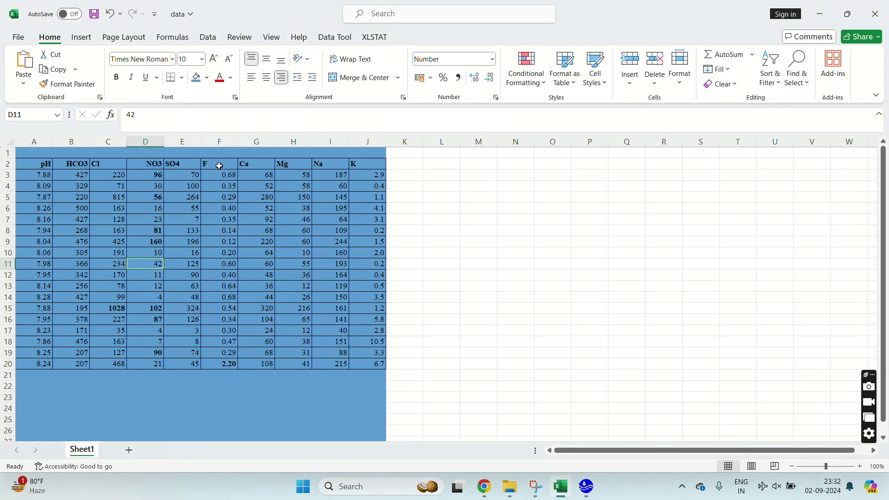
pyautogui.click(586, 486)
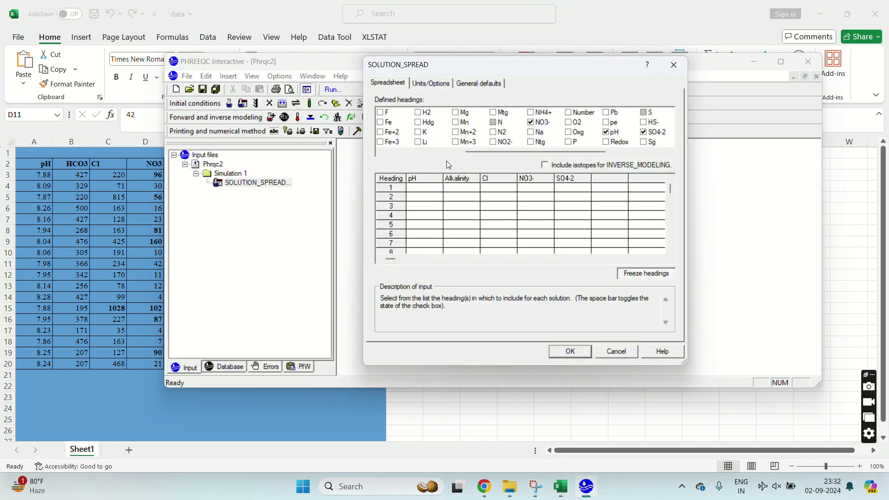
pyautogui.moveTo(579, 149)
pyautogui.mouseDown()
pyautogui.moveTo(616, 152)
pyautogui.moveTo(564, 155)
pyautogui.mouseUp()
pyautogui.click(418, 112)
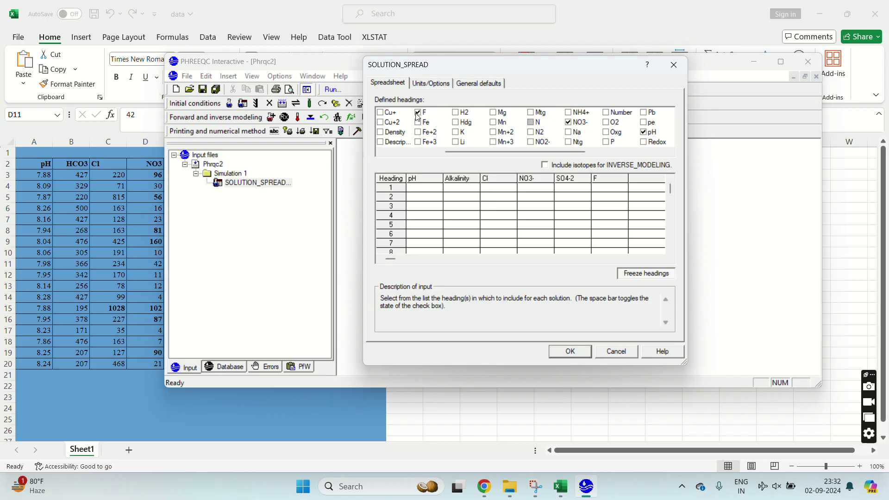
pyautogui.click(560, 486)
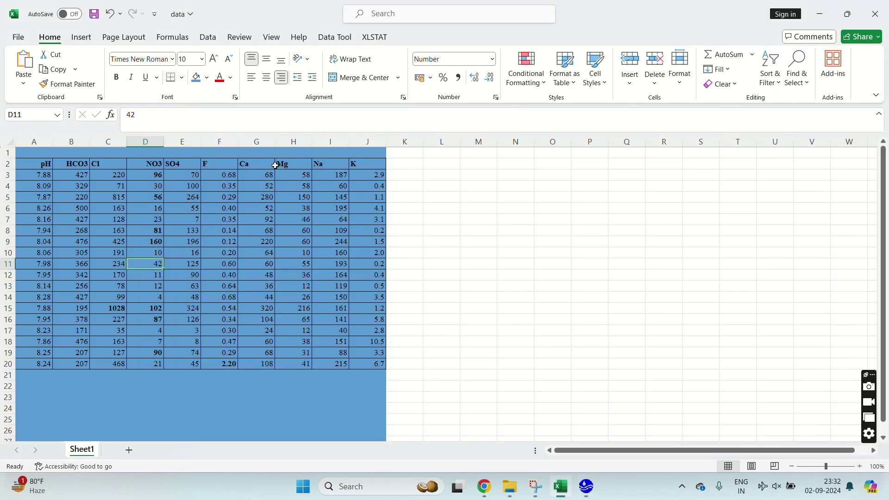
pyautogui.click(586, 486)
pyautogui.moveTo(486, 150); pyautogui.dragTo(448, 156)
pyautogui.click(380, 112)
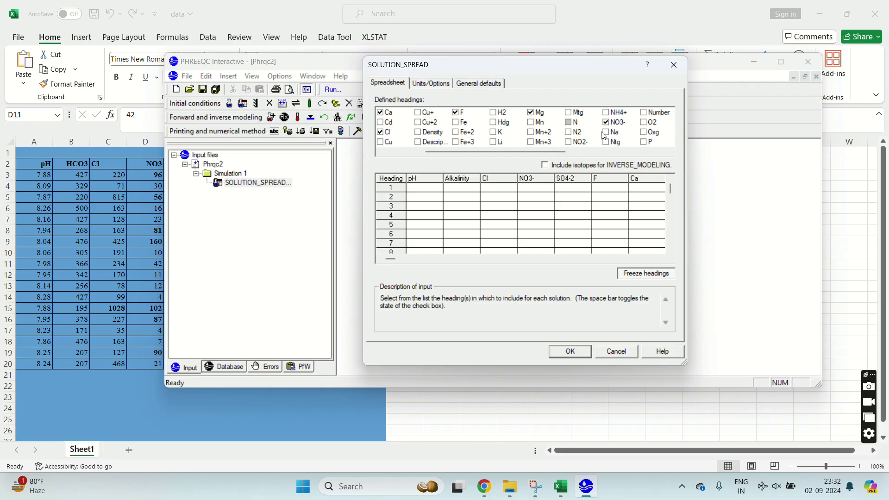
pyautogui.click(493, 132)
# Copy the Excel sample values in A3:J20
pyautogui.moveTo(395, 260)
pyautogui.mouseDown()
pyautogui.moveTo(467, 255)
pyautogui.moveTo(389, 257)
pyautogui.mouseUp()
pyautogui.click(148, 214)
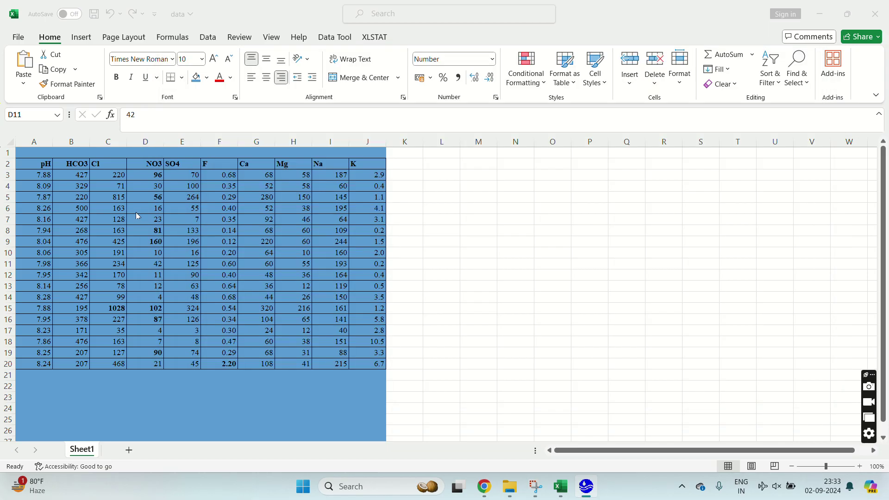
pyautogui.moveTo(24, 170); pyautogui.dragTo(365, 363)
pyautogui.rightClick(367, 364)
pyautogui.click(397, 147)
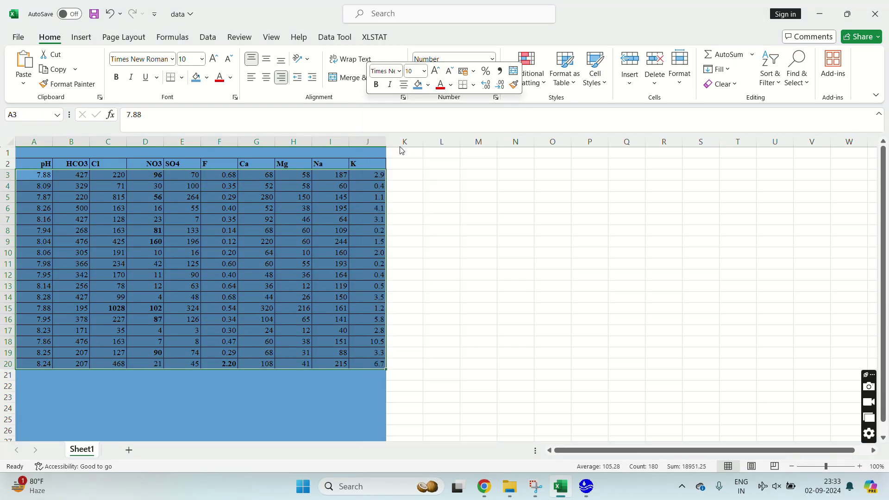
# Paste the copied sample values into the SOLUTION_SPREAD grid starting at the row 1 pH cell
pyautogui.click(588, 493)
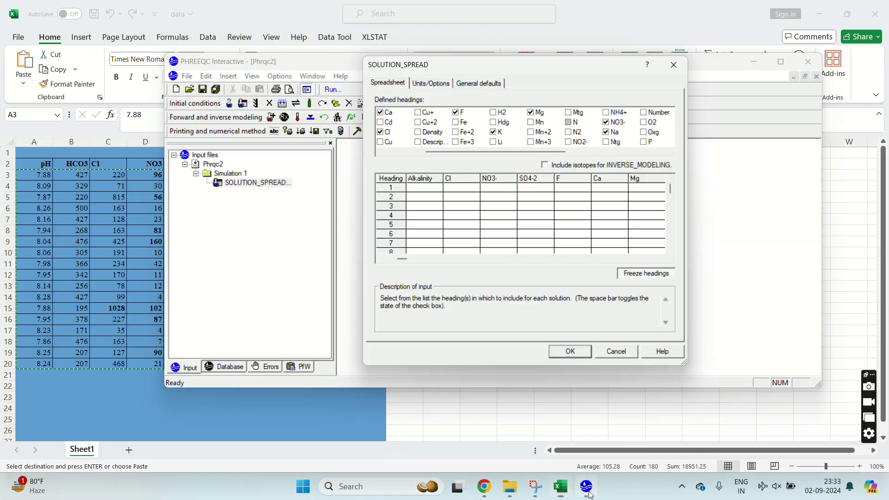
pyautogui.click(420, 190)
pyautogui.rightClick(421, 191)
pyautogui.click(448, 220)
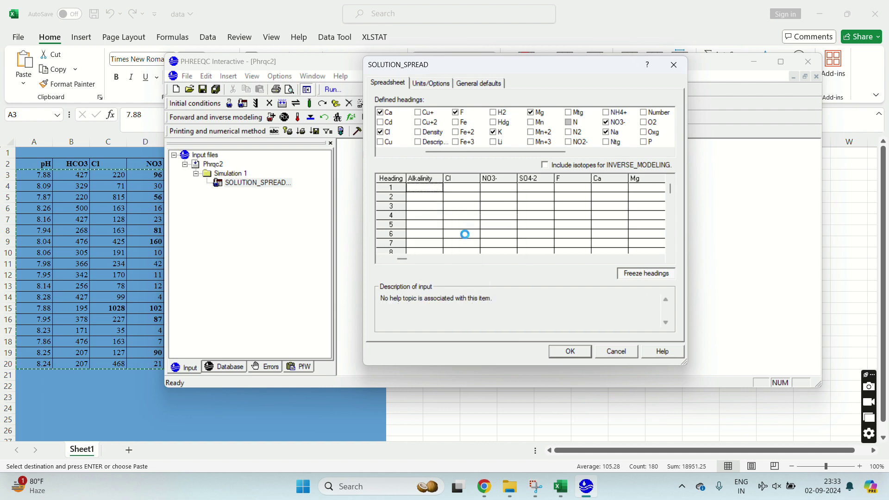
pyautogui.moveTo(402, 259)
pyautogui.mouseDown()
pyautogui.moveTo(460, 264)
pyautogui.moveTo(396, 268)
pyautogui.mouseUp()
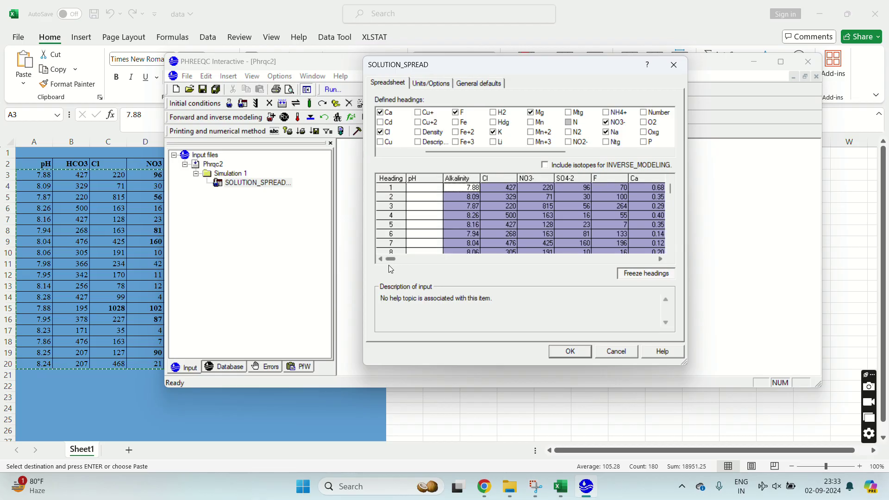
pyautogui.click(423, 187)
pyautogui.rightClick(423, 187)
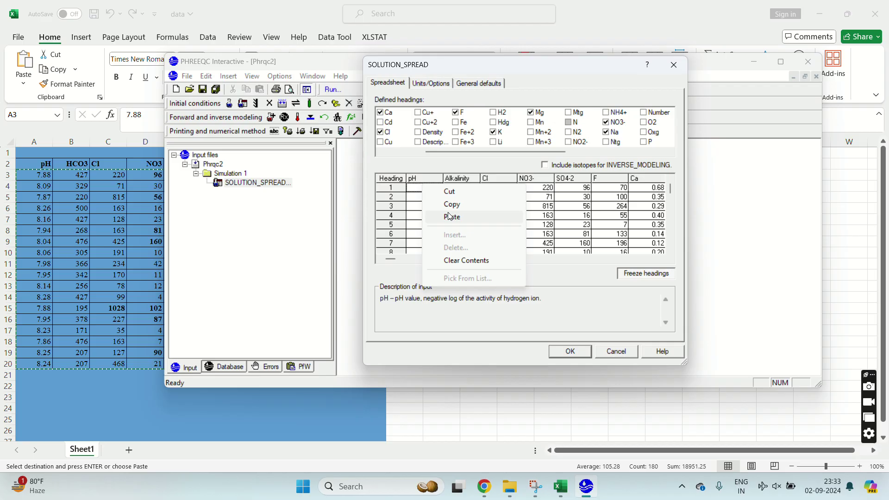
pyautogui.click(448, 216)
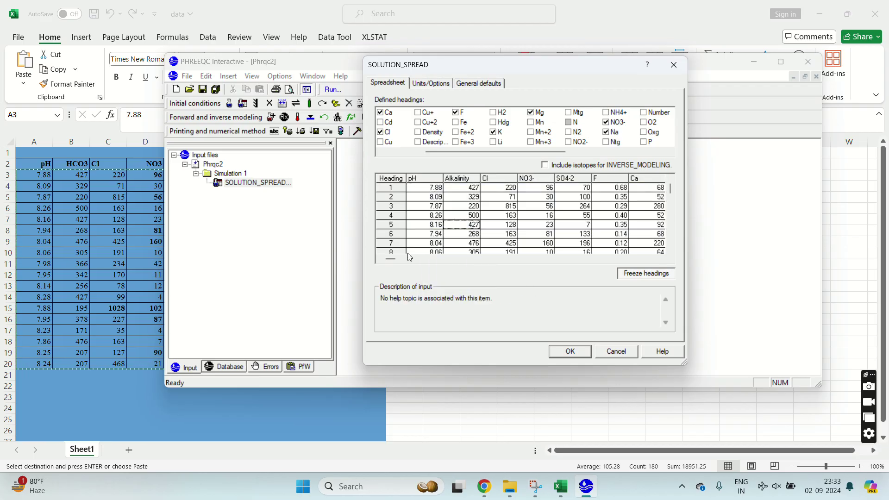
pyautogui.moveTo(391, 260); pyautogui.dragTo(448, 258)
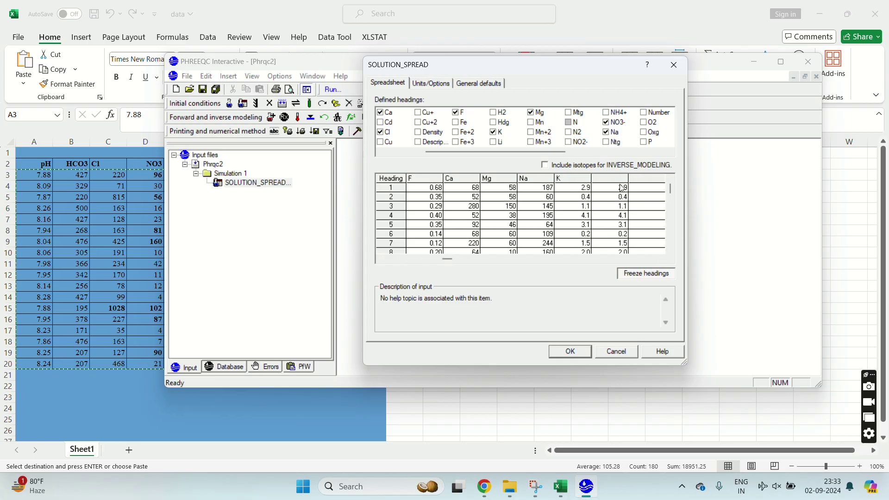
pyautogui.moveTo(622, 187); pyautogui.dragTo(630, 224)
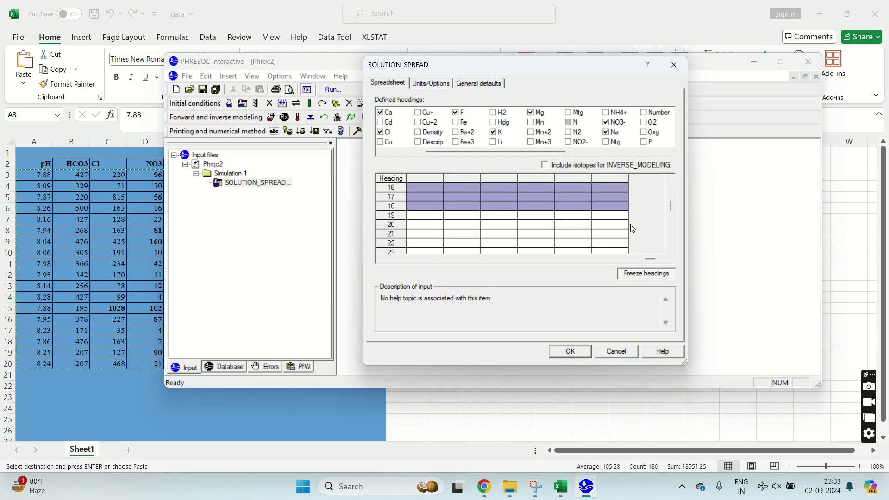
pyautogui.moveTo(650, 259); pyautogui.dragTo(435, 258)
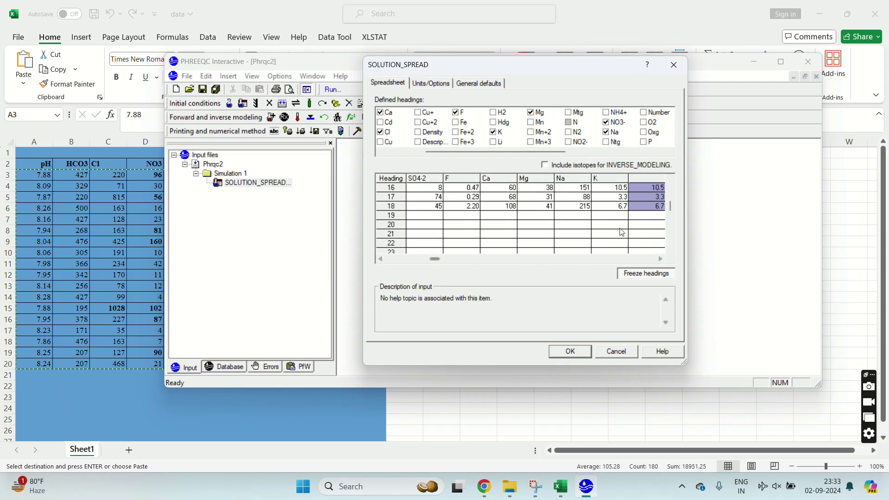
# Clear the duplicate K values from the extra unheaded column of the grid
pyautogui.click(644, 226)
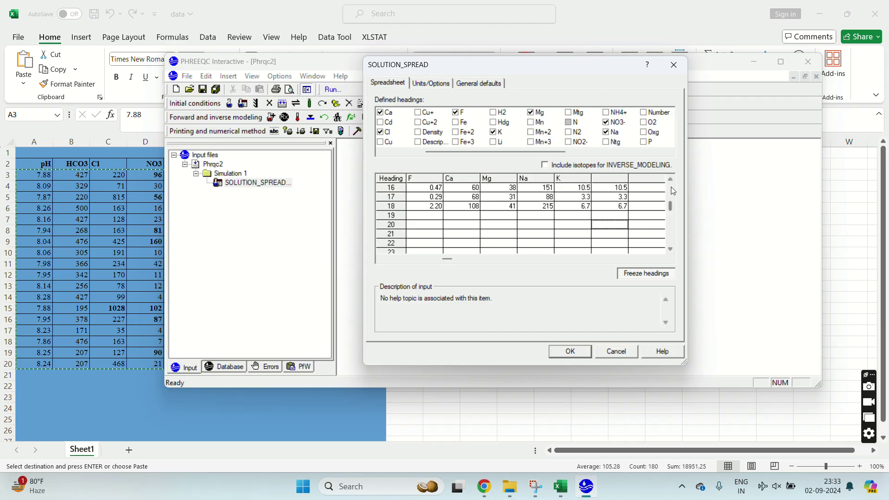
pyautogui.scroll(5, 672, 190)
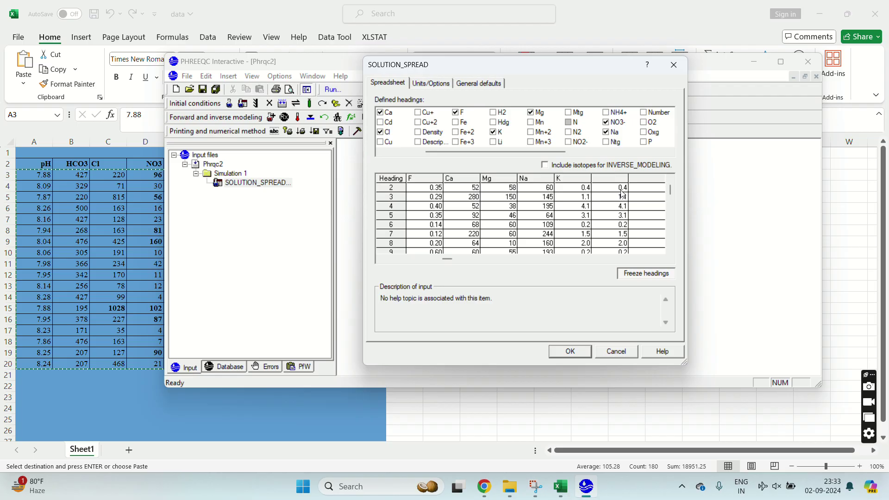
pyautogui.moveTo(622, 191); pyautogui.dragTo(621, 226)
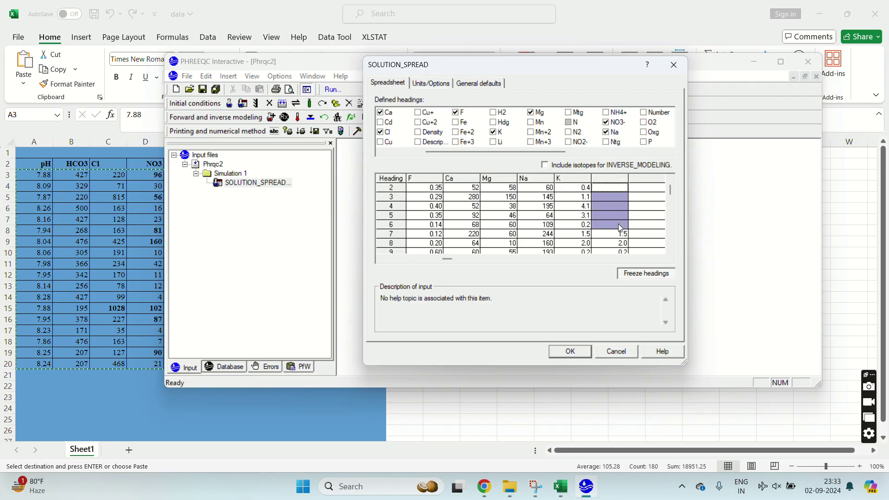
pyautogui.click(669, 252)
pyautogui.click(670, 252)
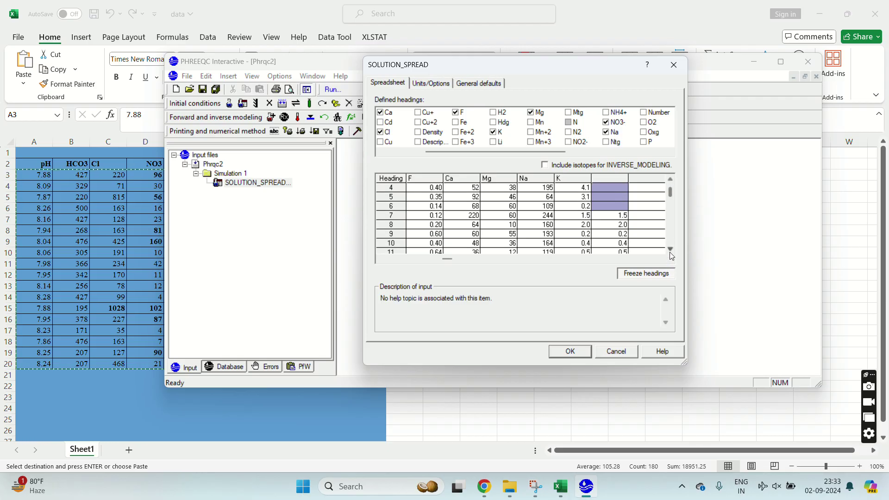
pyautogui.click(670, 252)
pyautogui.click(670, 252)
pyautogui.click(669, 252)
pyautogui.moveTo(623, 187); pyautogui.dragTo(624, 250)
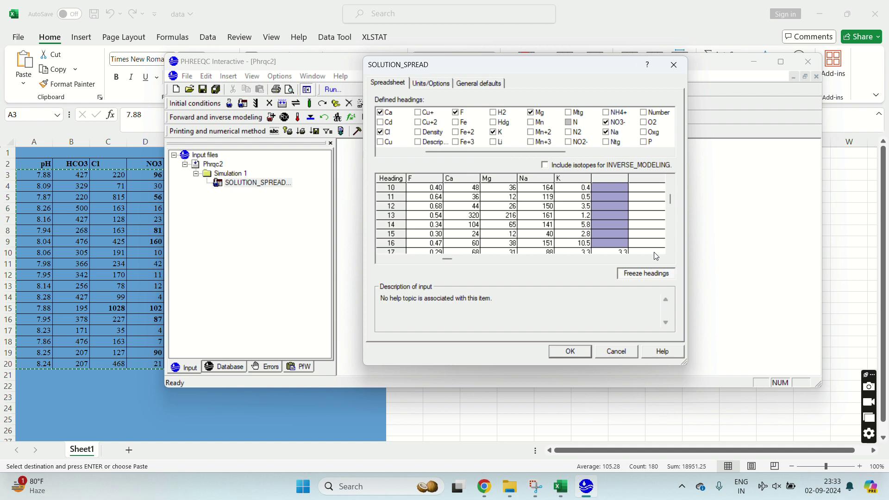
pyautogui.click(671, 180)
pyautogui.click(671, 180)
pyautogui.click(671, 181)
pyautogui.click(671, 180)
pyautogui.click(671, 181)
pyautogui.click(671, 181)
pyautogui.click(670, 181)
pyautogui.click(671, 180)
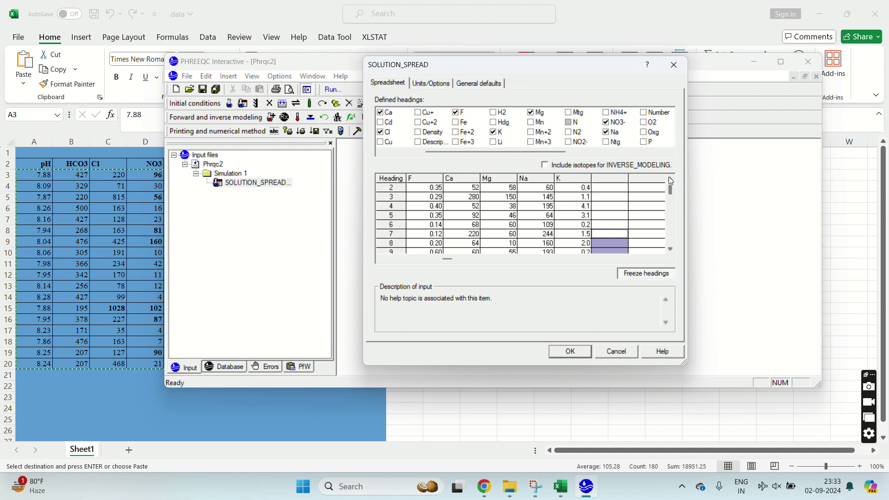
pyautogui.click(671, 181)
# Review all 18 pasted sample rows, pH through K, in the grid
pyautogui.click(613, 192)
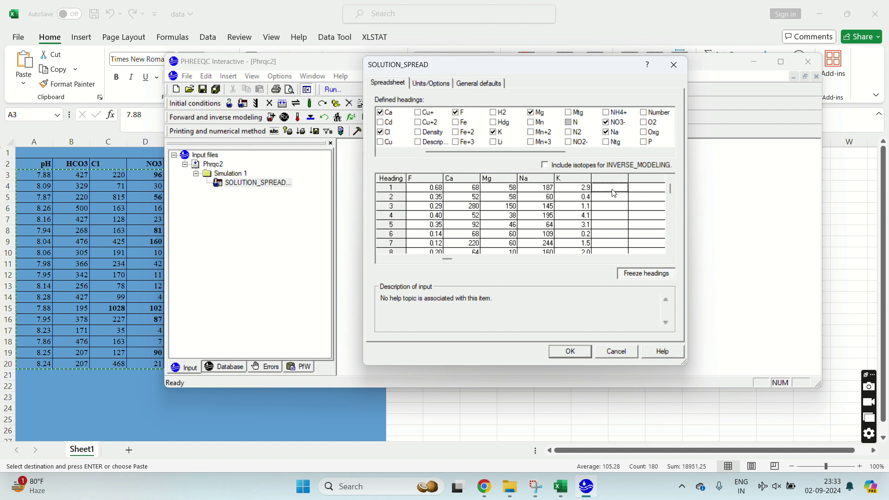
pyautogui.click(670, 250)
pyautogui.click(670, 250)
pyautogui.click(671, 251)
pyautogui.click(671, 251)
pyautogui.click(671, 251)
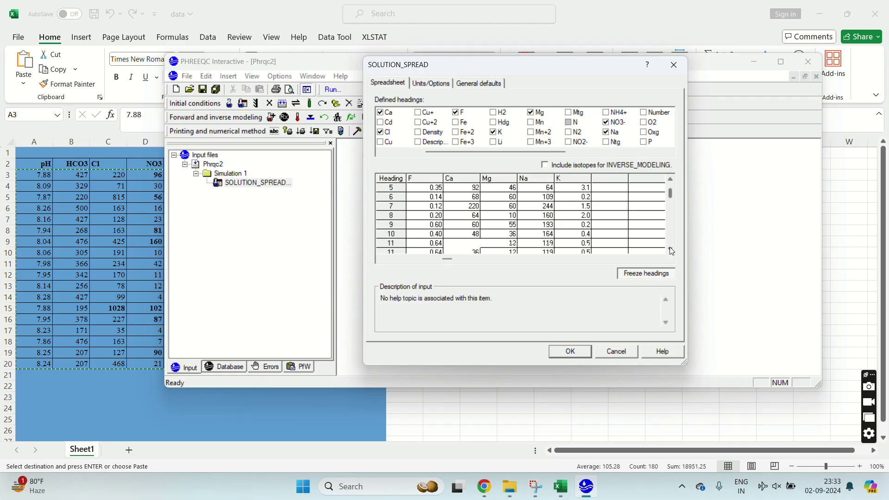
pyautogui.click(671, 250)
pyautogui.click(670, 250)
pyautogui.click(671, 251)
pyautogui.click(670, 251)
pyautogui.click(671, 251)
pyautogui.click(671, 250)
pyautogui.click(671, 251)
pyautogui.click(671, 250)
pyautogui.moveTo(620, 205); pyautogui.dragTo(621, 228)
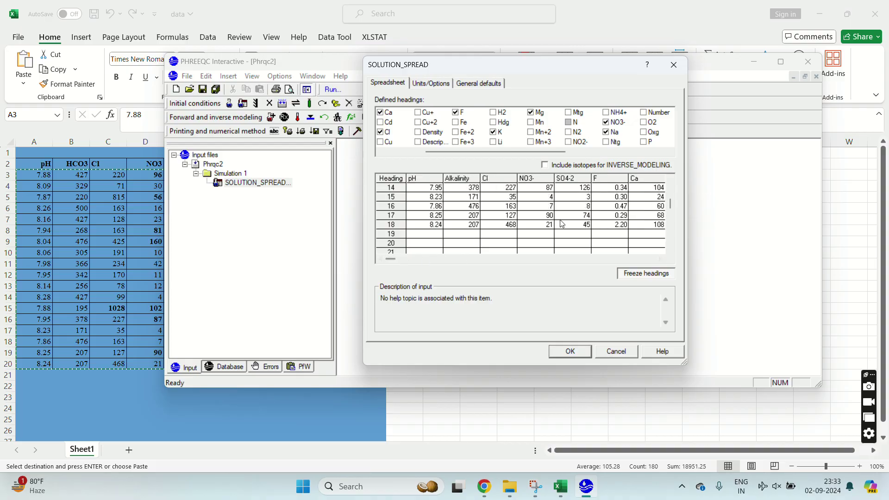
pyautogui.moveTo(671, 206); pyautogui.dragTo(675, 187)
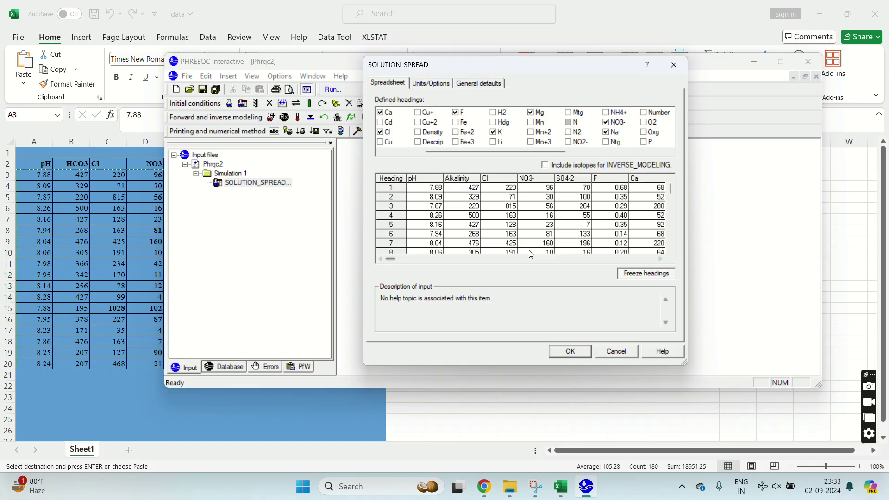
# Set the Alkalinity, Cl, N(5) and S(6) units to mg/L
pyautogui.click(443, 86)
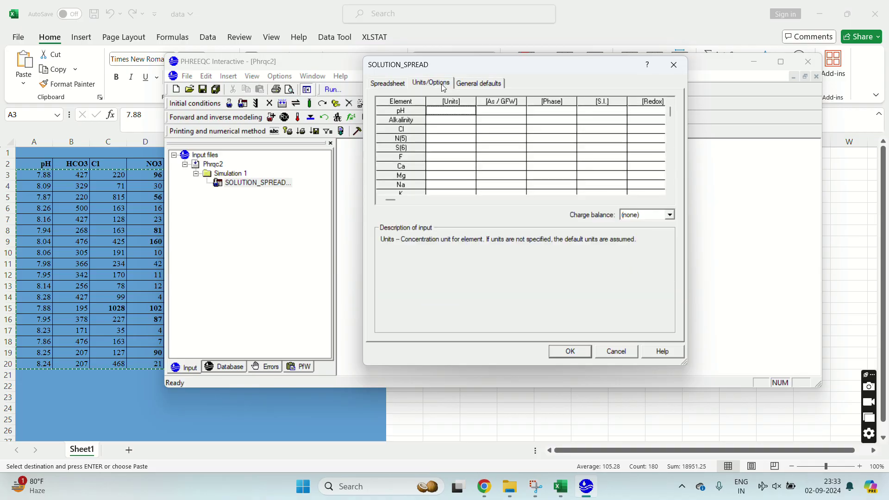
pyautogui.click(471, 113)
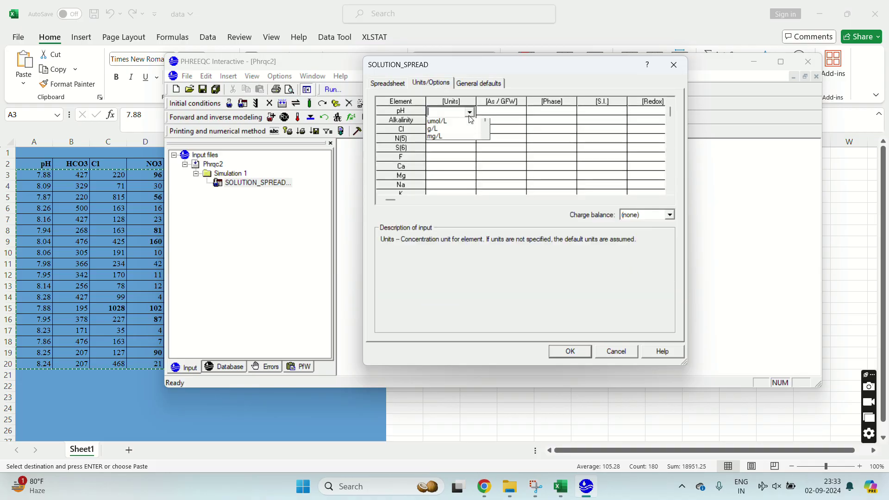
pyautogui.click(471, 114)
pyautogui.click(471, 120)
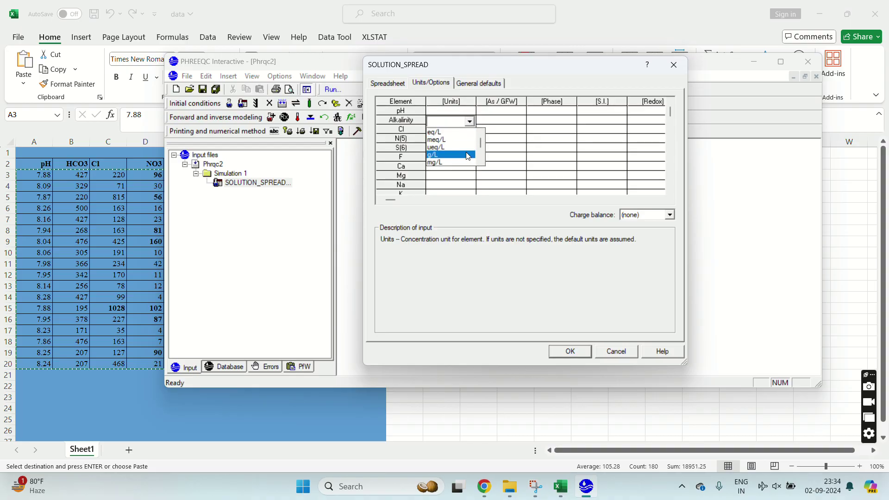
pyautogui.click(465, 161)
pyautogui.click(465, 129)
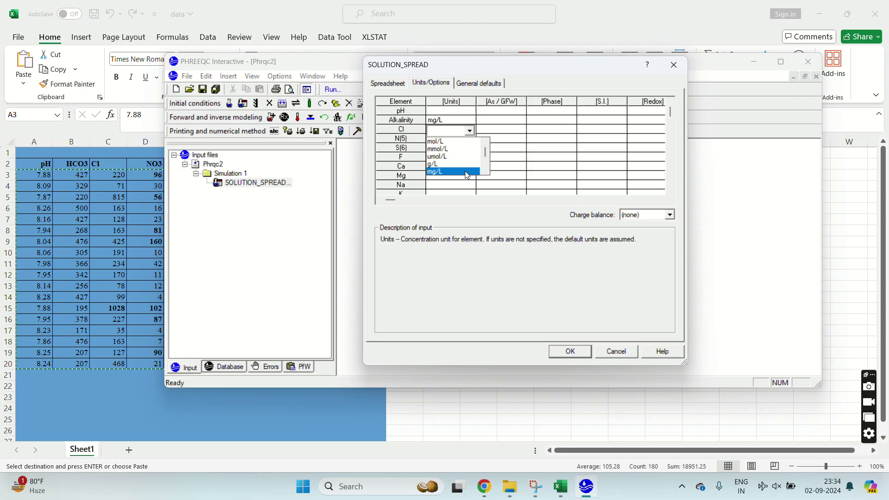
pyautogui.click(465, 171)
pyautogui.click(465, 139)
pyautogui.click(463, 140)
pyautogui.click(465, 180)
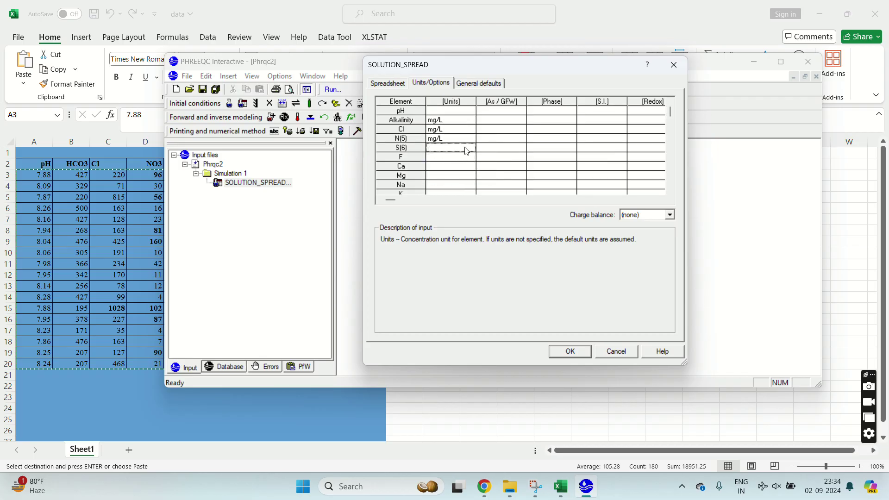
pyautogui.click(463, 148)
pyautogui.click(464, 191)
# Set the F, Ca, Mg, Na and K units to mg/L
pyautogui.click(457, 158)
pyautogui.click(464, 158)
pyautogui.click(456, 199)
pyautogui.click(447, 166)
pyautogui.click(463, 166)
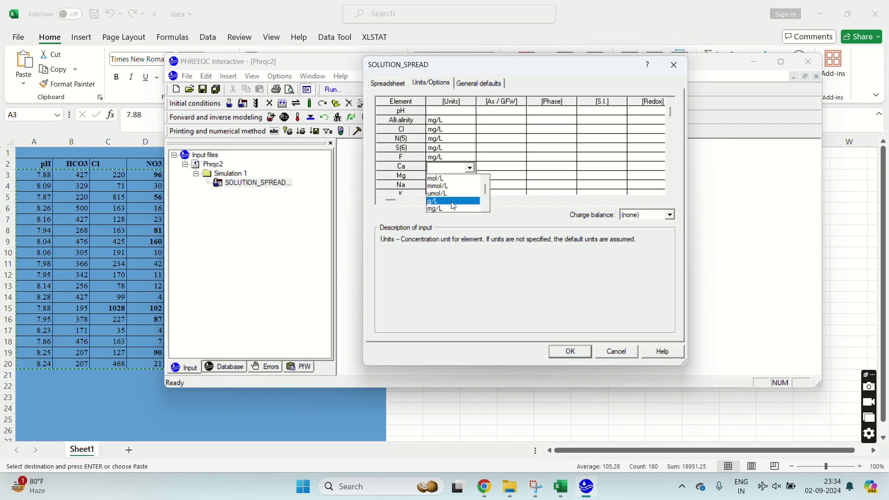
pyautogui.click(451, 208)
pyautogui.doubleClick(456, 176)
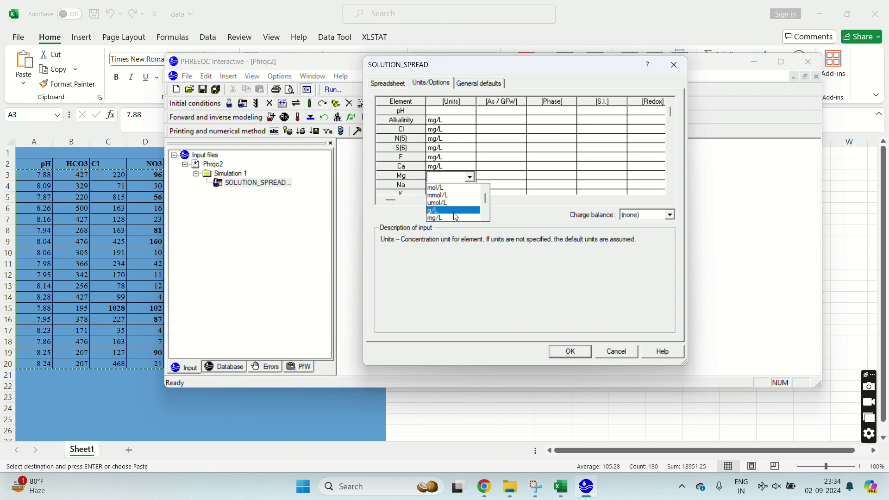
pyautogui.click(454, 217)
pyautogui.click(450, 185)
pyautogui.click(450, 185)
pyautogui.click(453, 226)
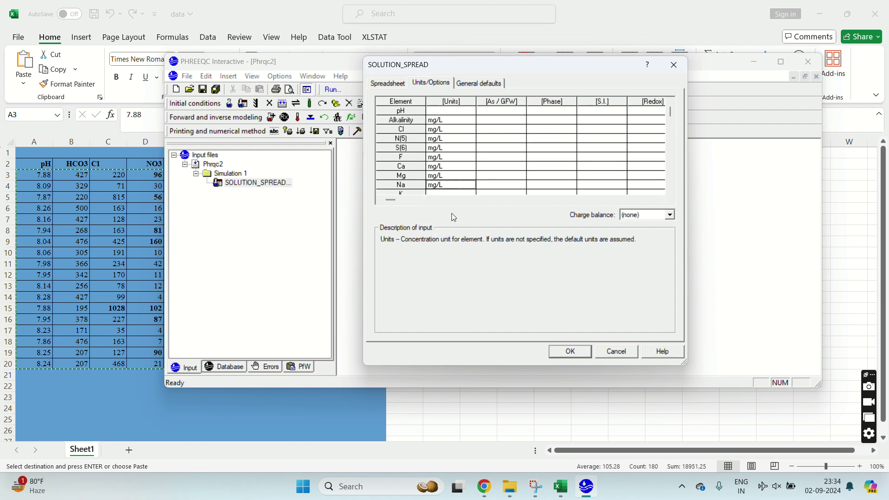
pyautogui.click(449, 193)
pyautogui.click(449, 185)
pyautogui.click(457, 224)
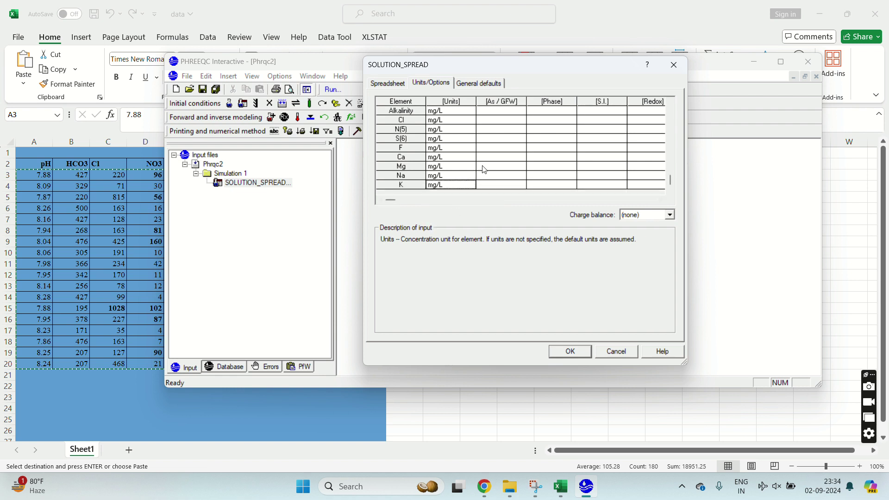
# On the General defaults tab, switch the default Units from mmol/kg water to mg/L
pyautogui.click(479, 83)
pyautogui.click(523, 139)
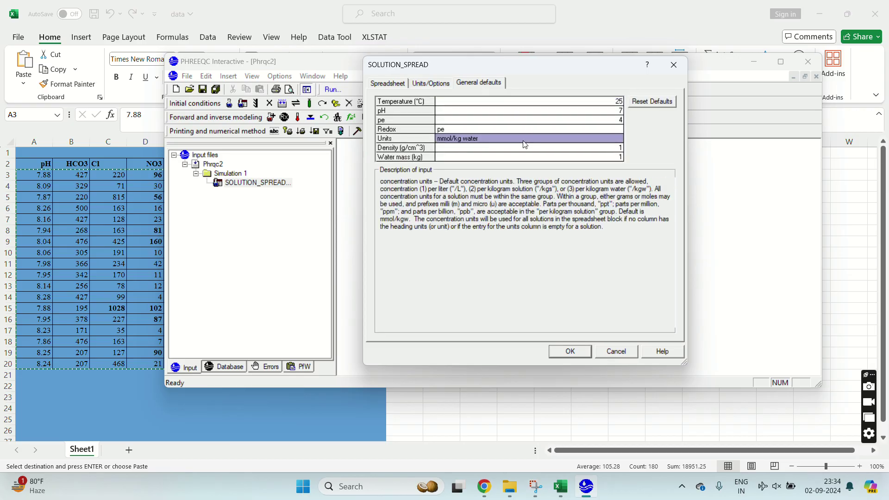
pyautogui.click(523, 140)
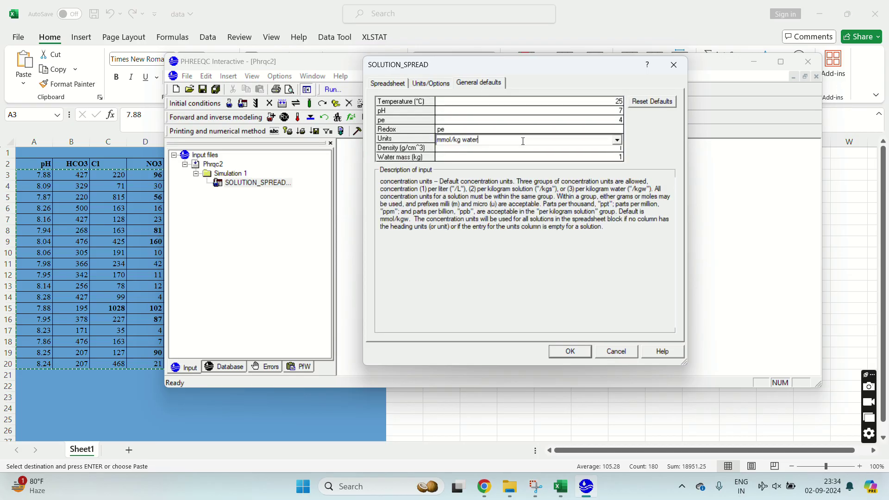
pyautogui.click(617, 141)
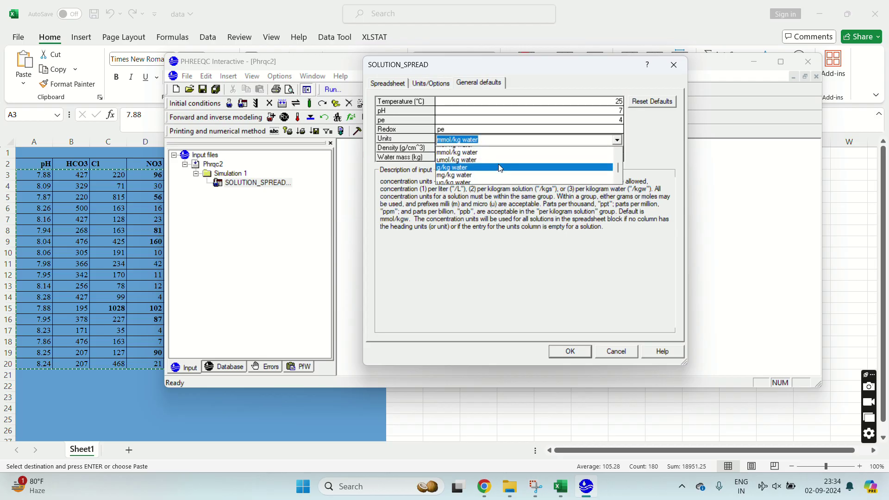
pyautogui.scroll(3, 496, 176)
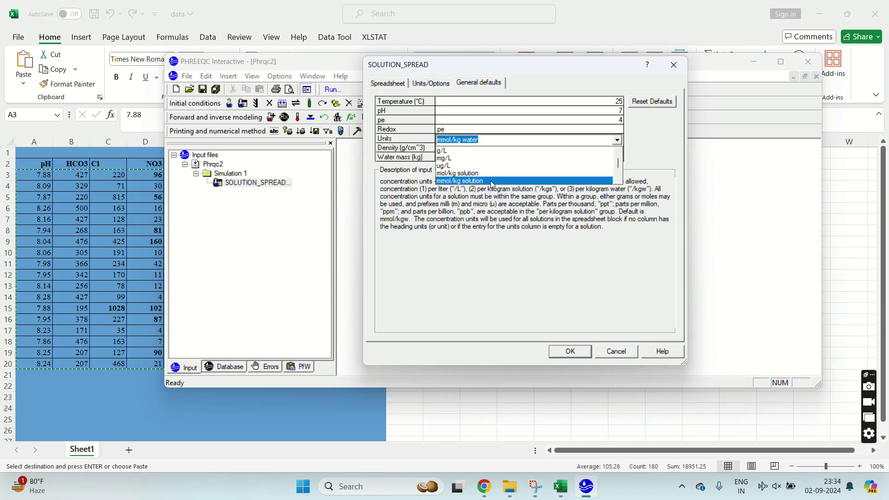
pyautogui.click(491, 158)
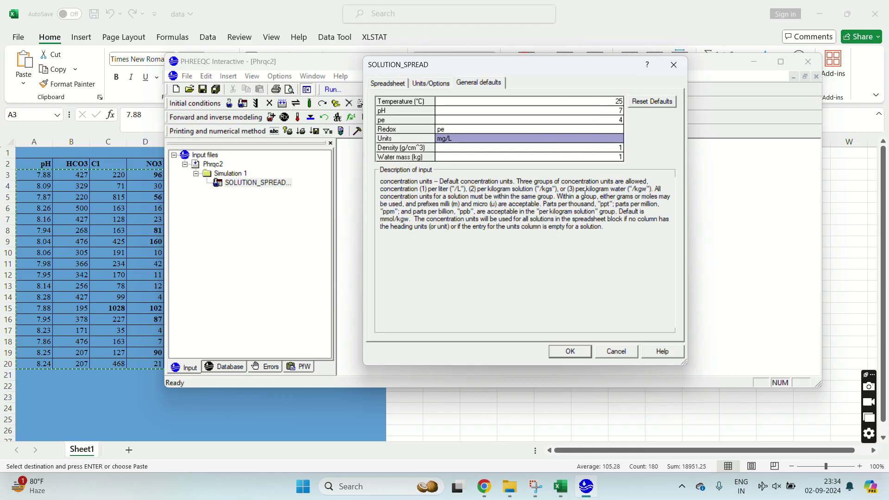
# Apply the SOLUTION_SPREAD settings, check the 18 sample rows, and maximize PHREEQC Interactive
pyautogui.click(570, 351)
pyautogui.moveTo(345, 145); pyautogui.dragTo(582, 354)
pyautogui.moveTo(652, 339); pyautogui.dragTo(343, 179)
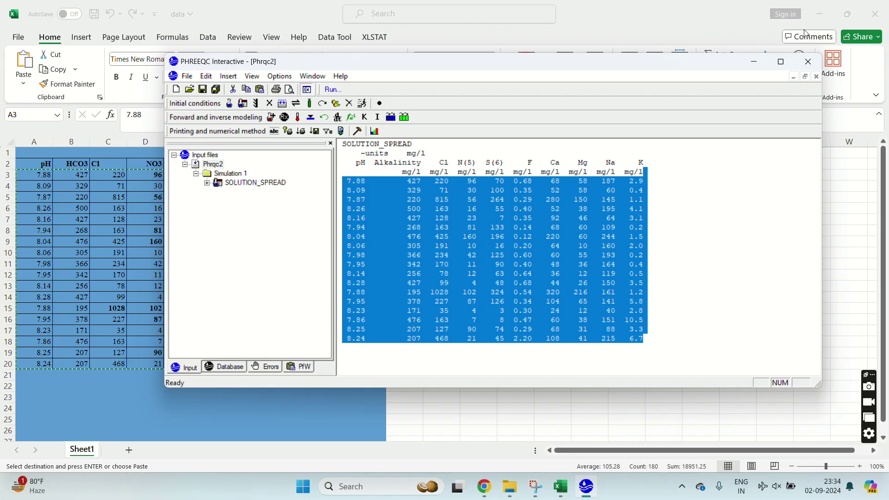
pyautogui.click(848, 13)
pyautogui.click(592, 143)
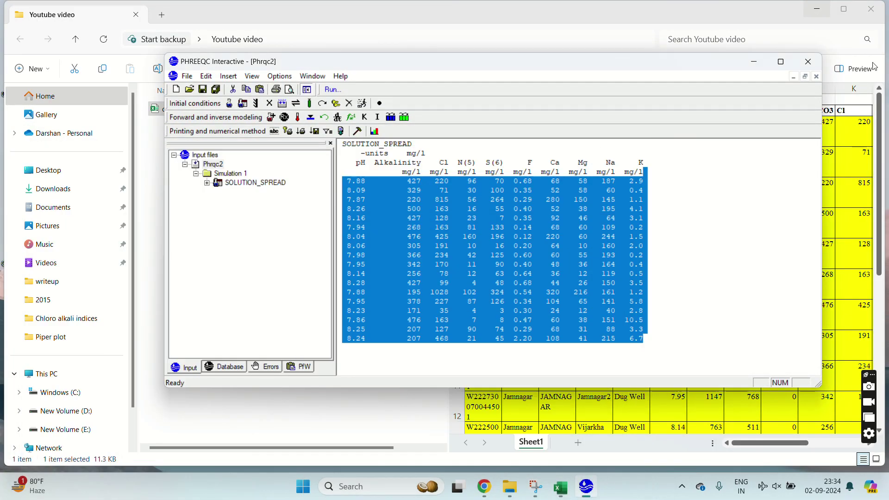
pyautogui.click(817, 8)
pyautogui.click(781, 63)
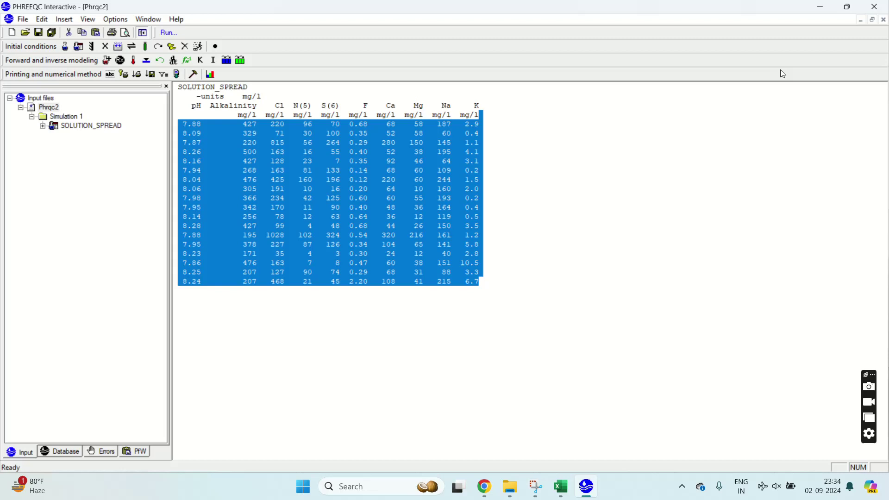
pyautogui.click(499, 209)
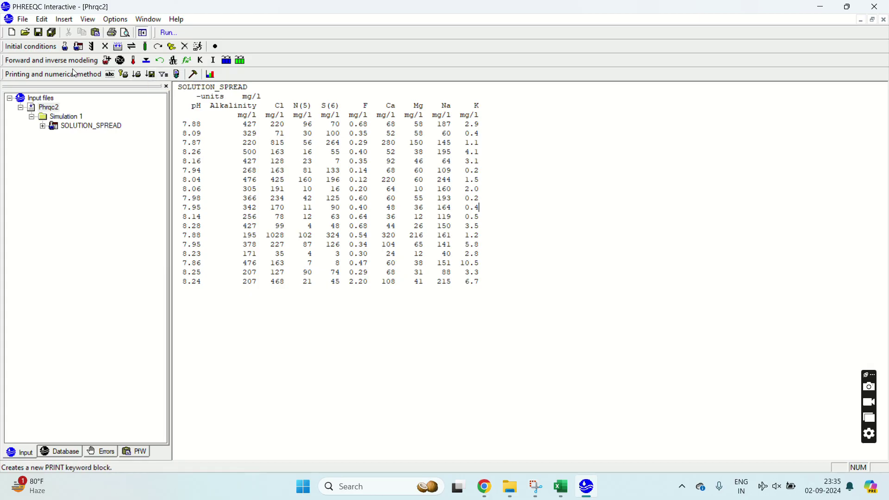
# Show the Printing and numerical method toolbar again via View > Toolbars
pyautogui.click(87, 19)
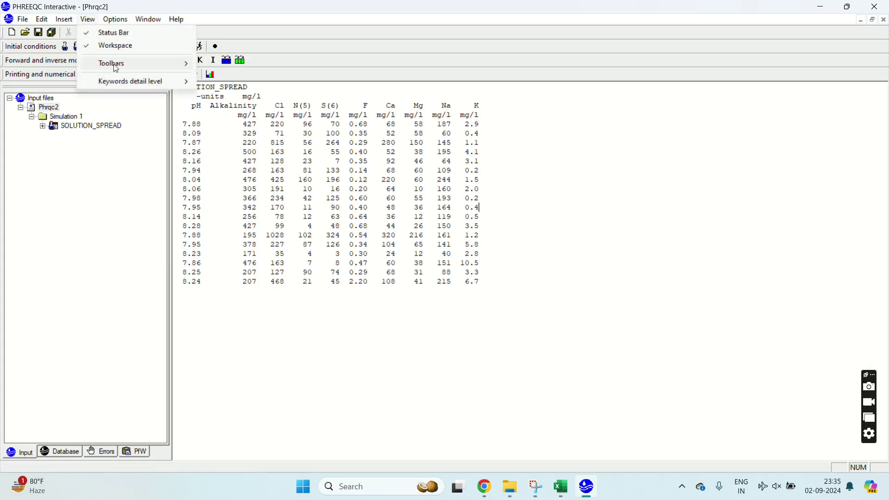
pyautogui.moveTo(139, 64)
pyautogui.click(234, 113)
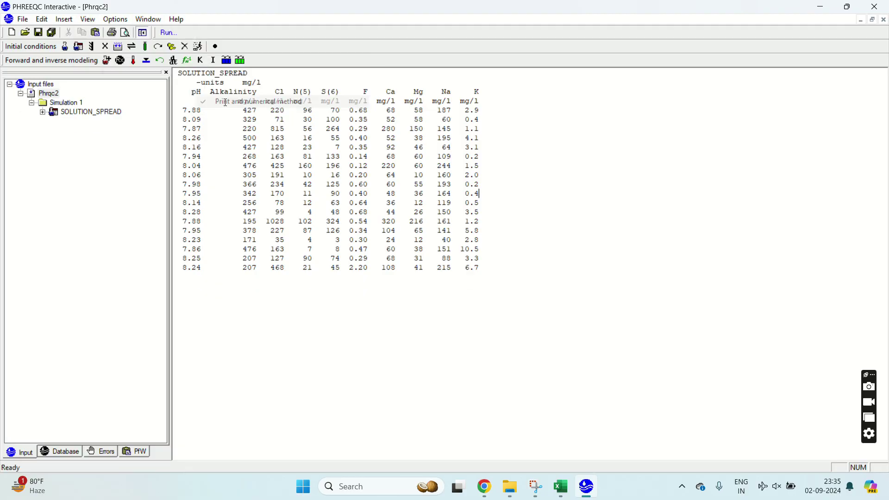
pyautogui.click(88, 19)
pyautogui.moveTo(129, 62)
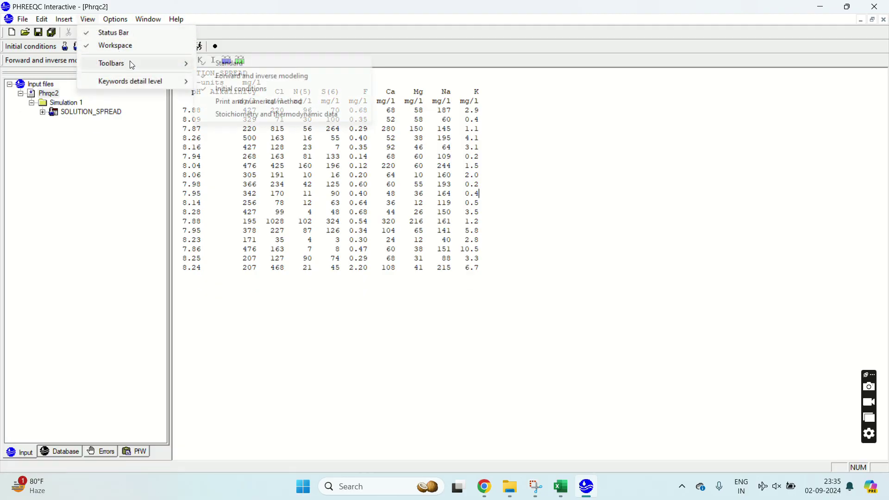
pyautogui.click(238, 99)
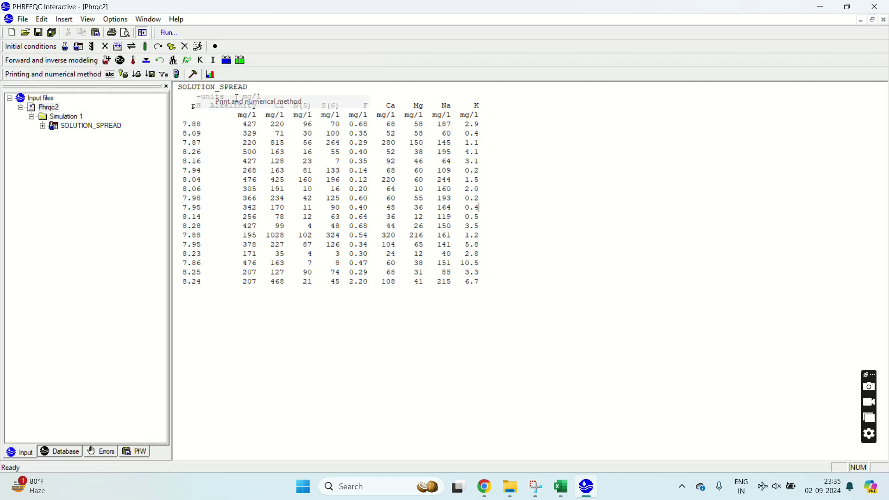
# Create a SELECTED_OUTPUT for selected_output_1.sel with only pH True, and view its saturation-index phases
pyautogui.click(164, 74)
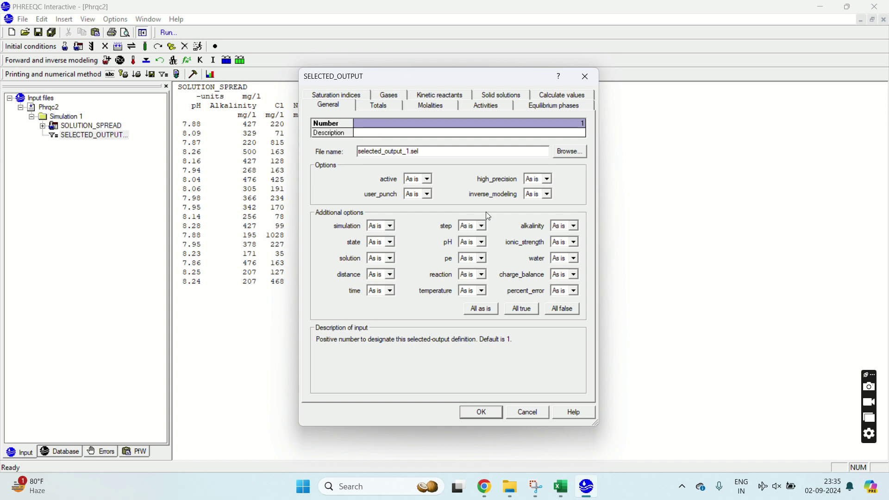
pyautogui.click(576, 312)
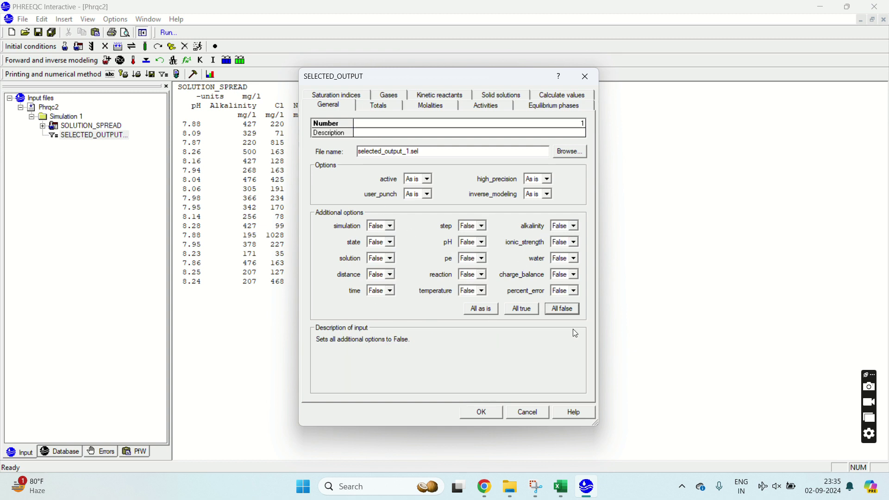
pyautogui.click(480, 242)
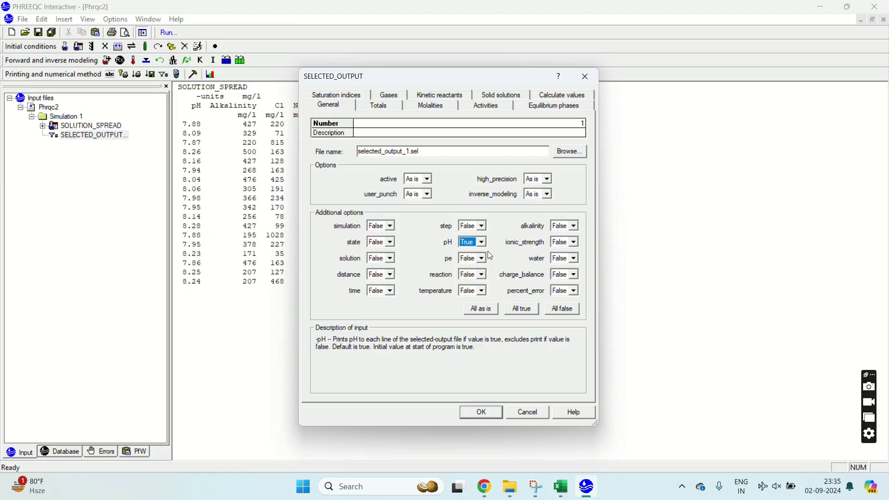
pyautogui.click(340, 95)
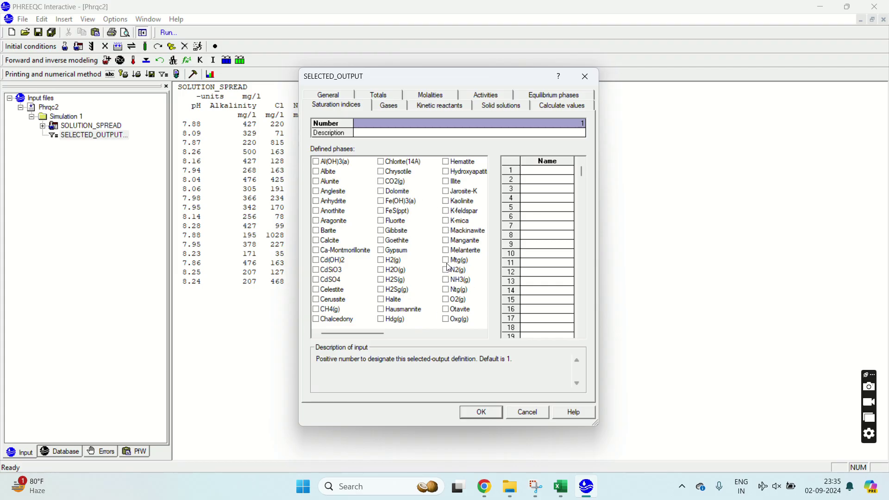
# Tick Calcite, Dolomite and Gypsum in the Saturation indices phase list
pyautogui.click(317, 241)
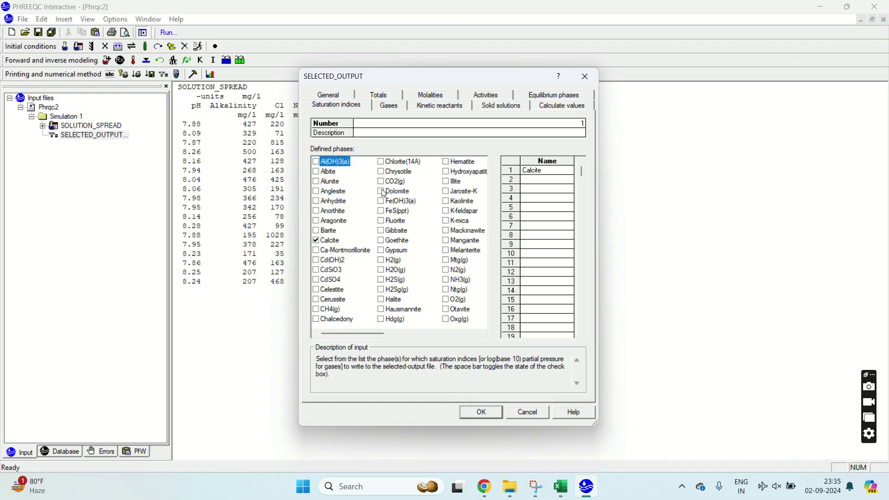
pyautogui.click(381, 191)
pyautogui.click(382, 250)
# Confirm the SELECTED_OUTPUT dialog and check the -pH and -saturation_indices Calcite Dolomite Gypsum lines
pyautogui.click(482, 413)
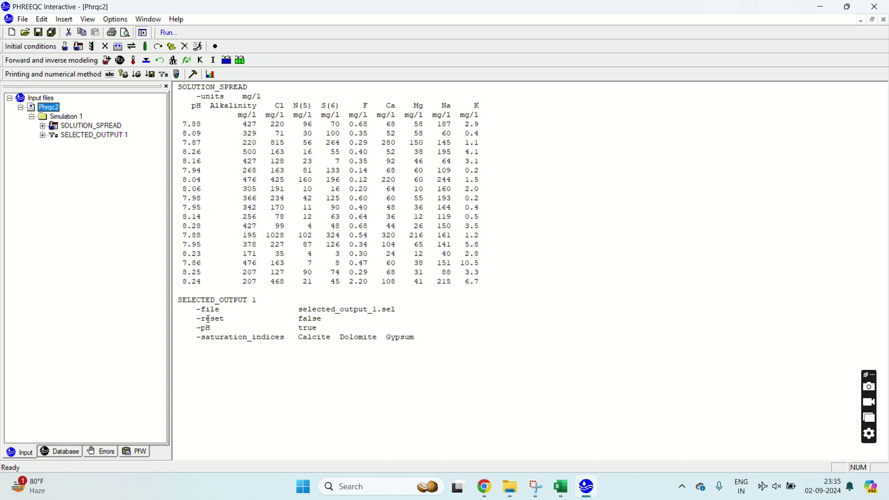
pyautogui.moveTo(186, 302); pyautogui.dragTo(373, 336)
pyautogui.click(373, 337)
pyautogui.moveTo(202, 328); pyautogui.dragTo(320, 330)
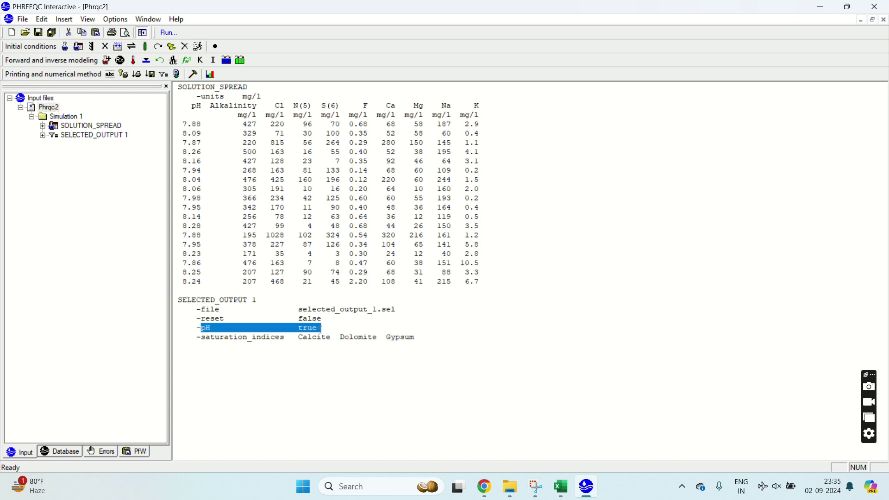
pyautogui.moveTo(200, 338); pyautogui.dragTo(416, 340)
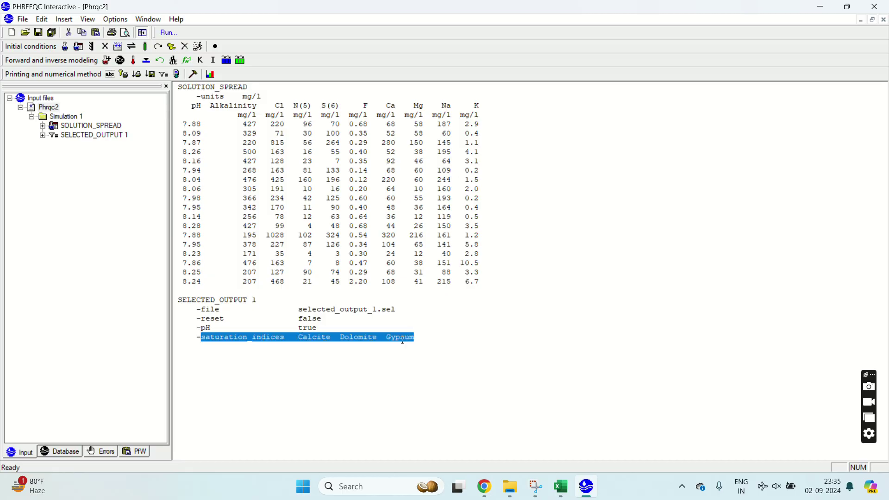
pyautogui.click(355, 345)
pyautogui.moveTo(299, 339); pyautogui.dragTo(417, 347)
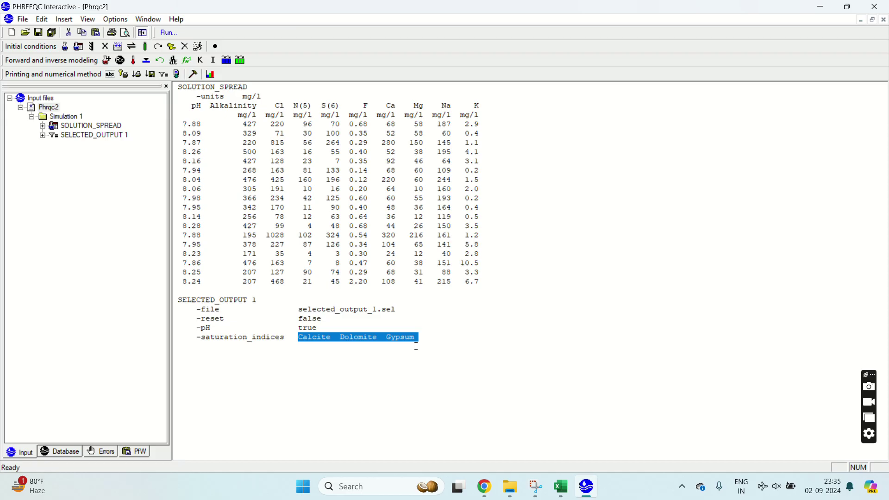
pyautogui.click(344, 251)
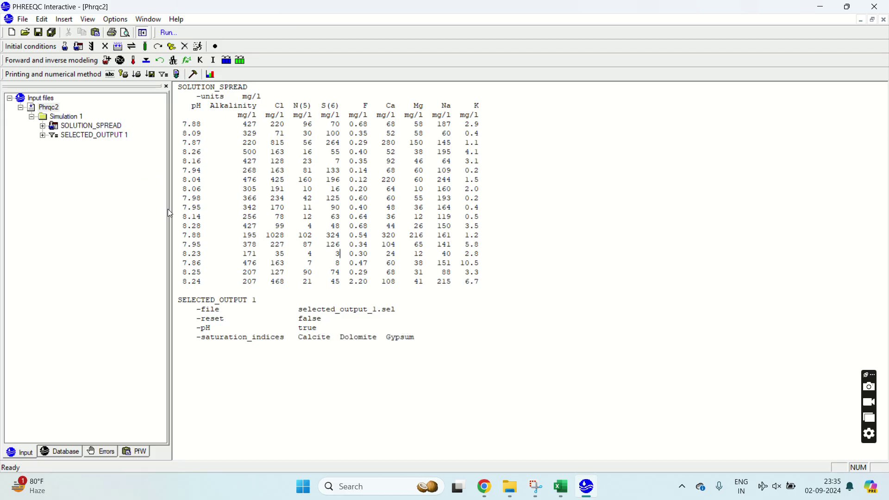
# Start a run and, when prompted, save the input as Tutorial in the Youtube video folder
pyautogui.click(168, 33)
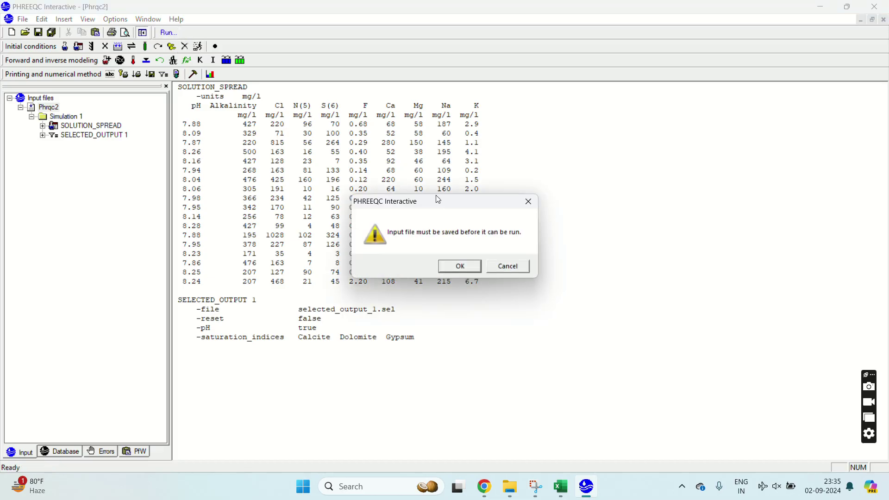
pyautogui.click(461, 268)
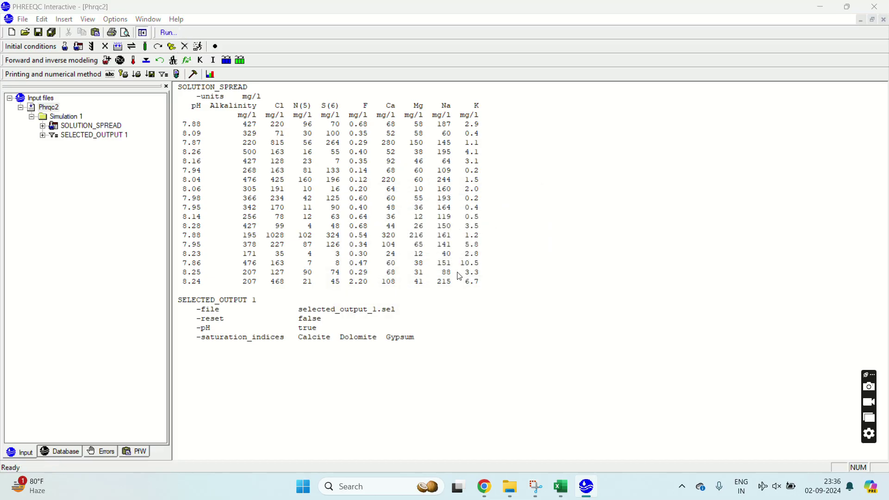
pyautogui.click(313, 199)
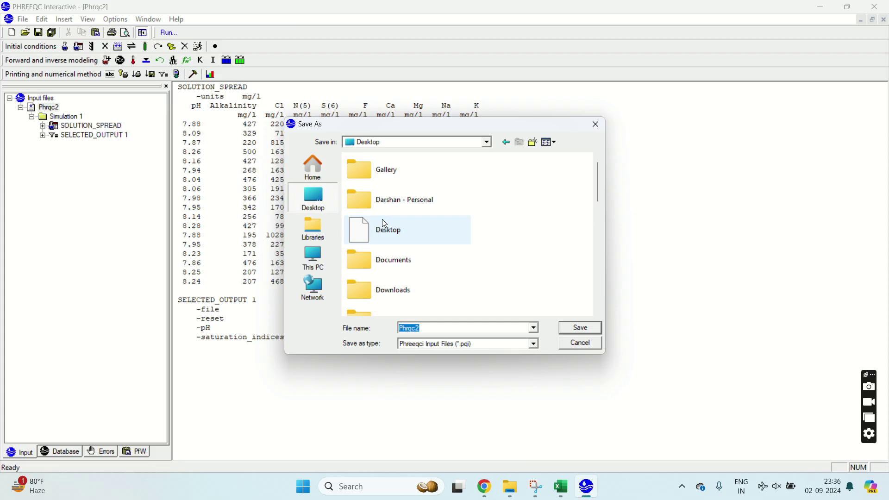
pyautogui.scroll(-3, 407, 257)
pyautogui.scroll(-5, 407, 257)
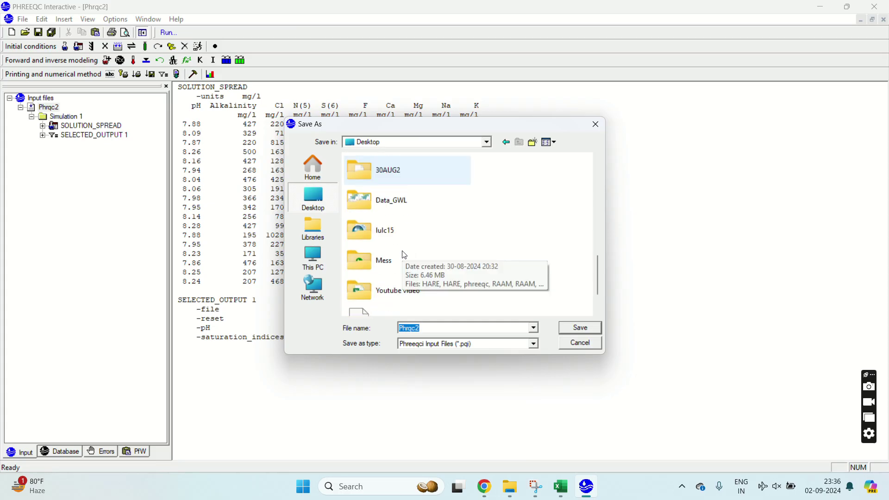
pyautogui.doubleClick(412, 290)
pyautogui.doubleClick(433, 327)
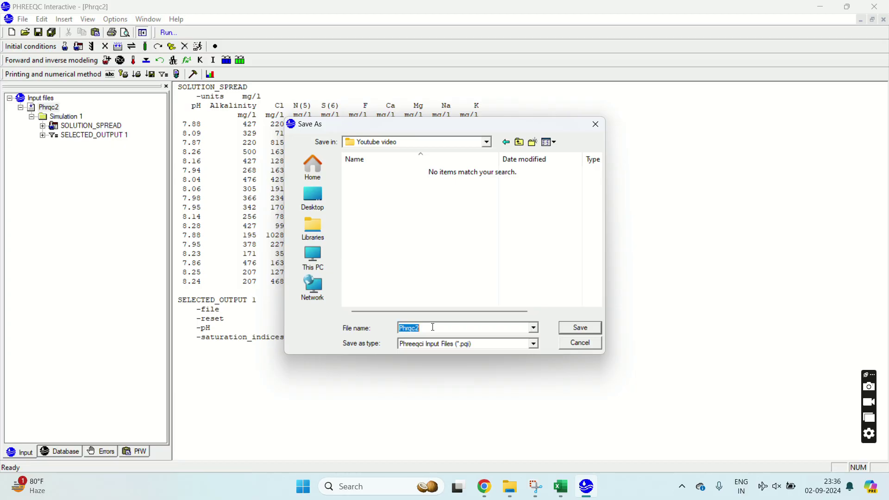
pyautogui.write('Tutorial')
pyautogui.click(581, 327)
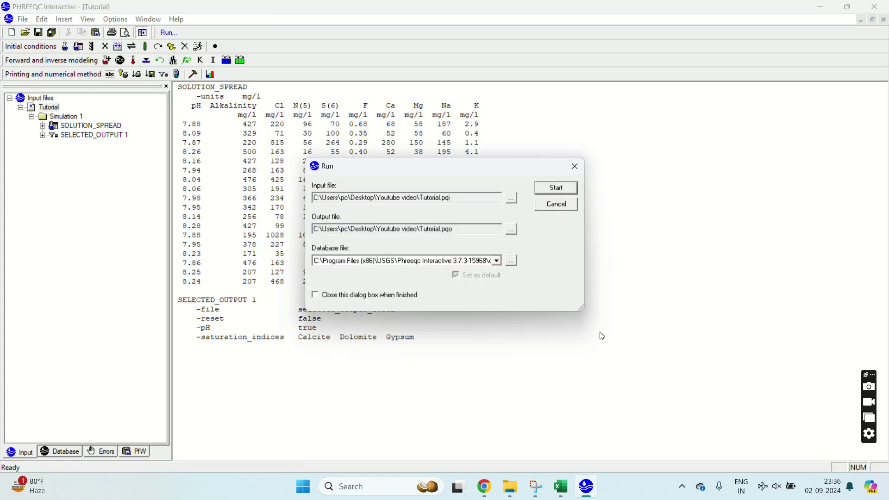
# Run the simulation and confirm the log's end-of-run message
pyautogui.click(549, 187)
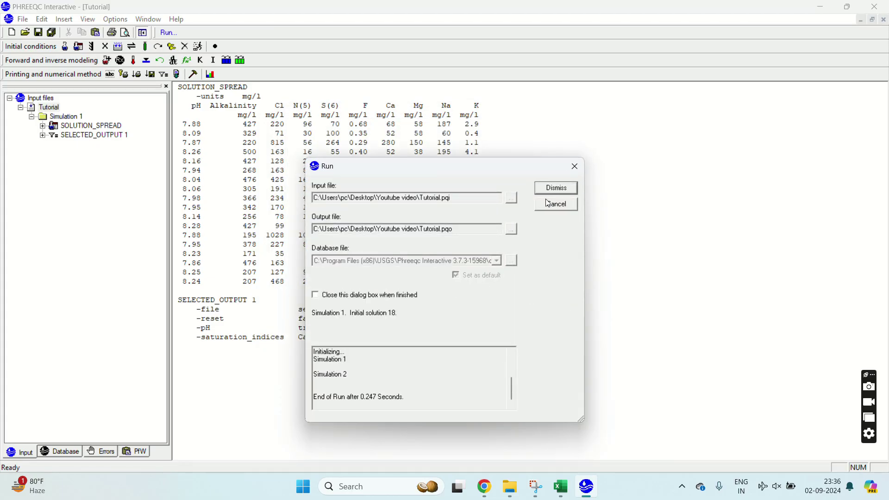
pyautogui.moveTo(318, 372); pyautogui.dragTo(363, 373)
pyautogui.moveTo(396, 399); pyautogui.dragTo(335, 392)
pyautogui.click(316, 294)
# Close the run window and review Initial solution 1's composition and saturation indices
pyautogui.click(575, 166)
pyautogui.scroll(-10, 548, 252)
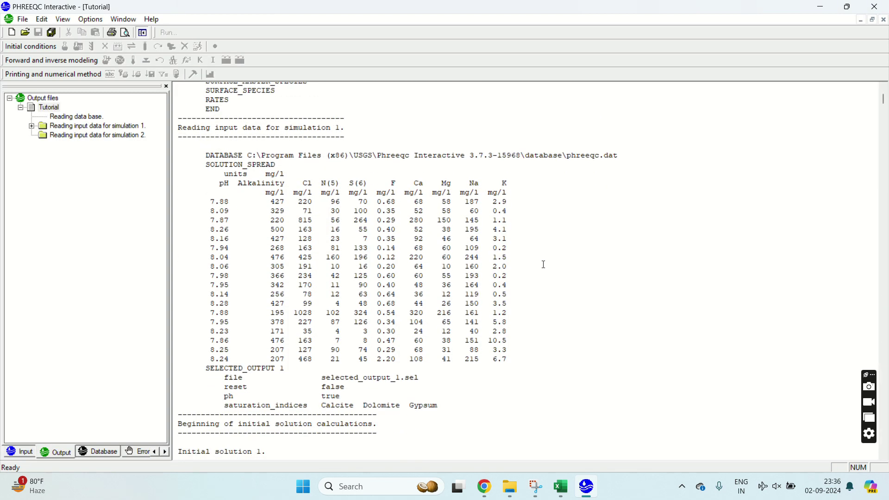
pyautogui.scroll(-2, 412, 300)
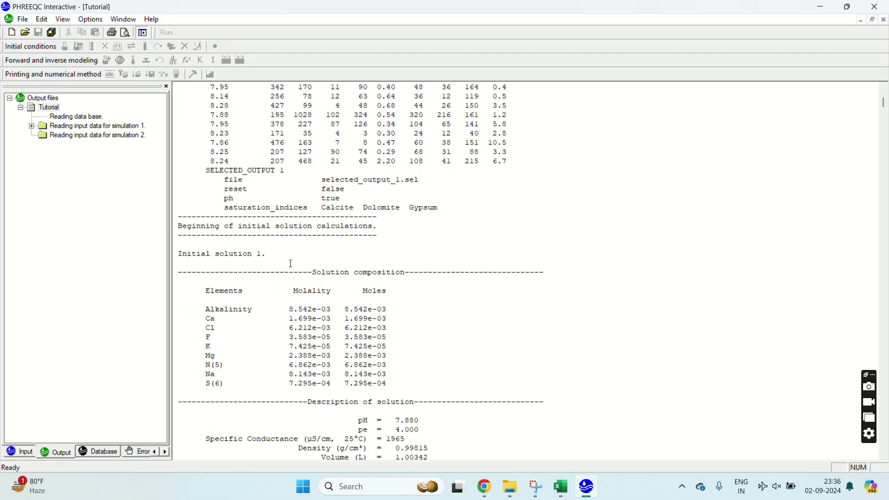
pyautogui.tripleClick(183, 254)
pyautogui.click(257, 258)
pyautogui.scroll(-1, 274, 313)
pyautogui.moveTo(179, 245); pyautogui.dragTo(387, 347)
pyautogui.scroll(-6, 320, 255)
pyautogui.moveTo(321, 255); pyautogui.dragTo(438, 330)
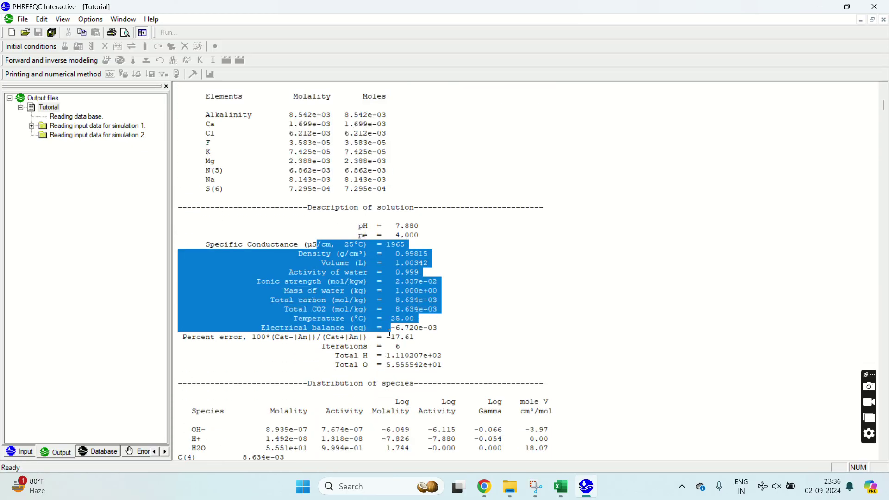
pyautogui.scroll(-7, 438, 329)
pyautogui.moveTo(180, 217); pyautogui.dragTo(431, 441)
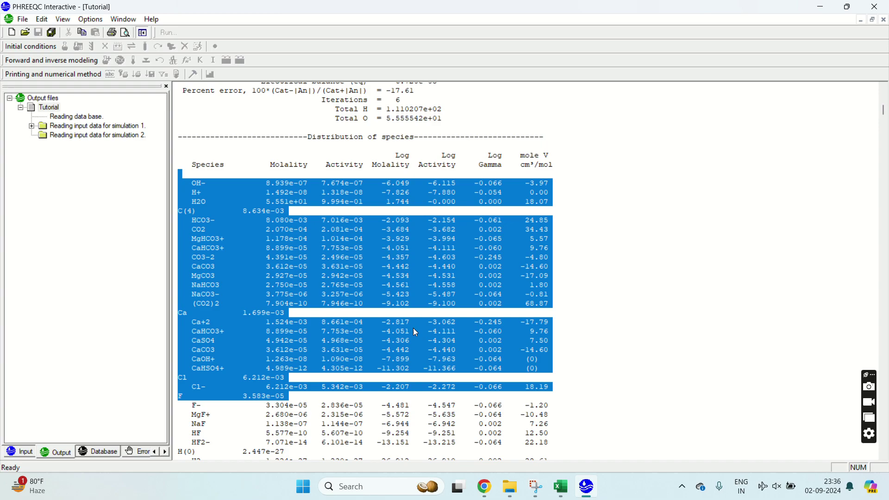
pyautogui.scroll(-20, 415, 332)
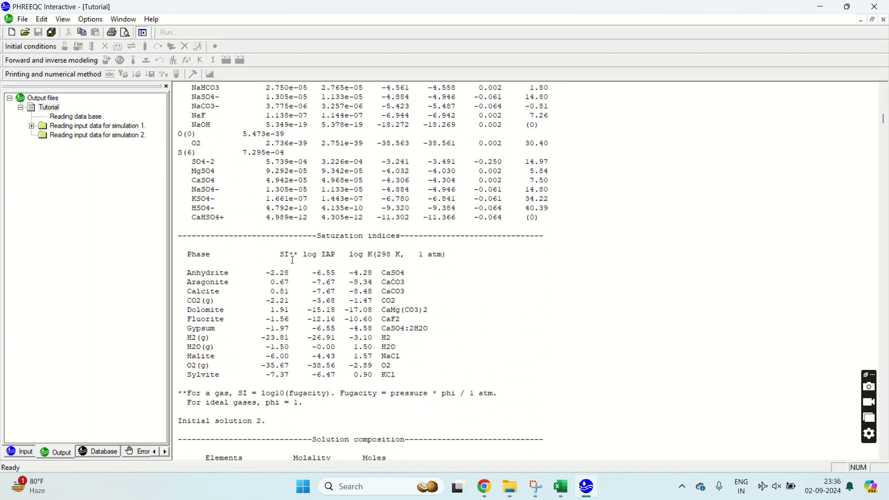
pyautogui.moveTo(293, 259); pyautogui.dragTo(378, 322)
pyautogui.click(378, 327)
pyautogui.moveTo(201, 270); pyautogui.dragTo(201, 378)
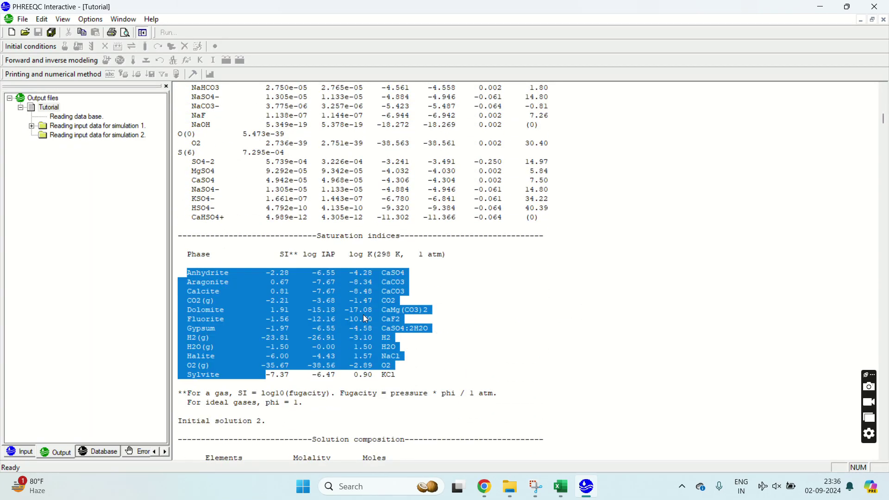
# Scroll through solution 2 and the later solutions' saturation indices in the output
pyautogui.scroll(-7, 350, 285)
pyautogui.doubleClick(237, 217)
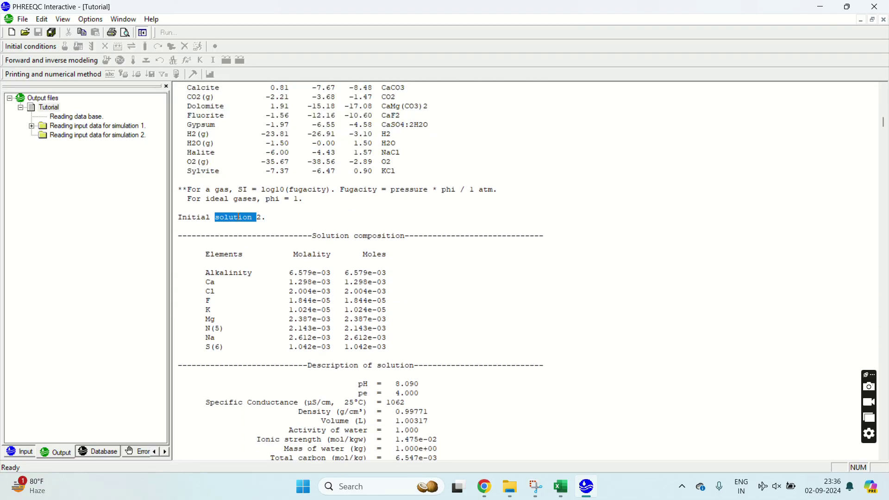
pyautogui.moveTo(177, 278); pyautogui.dragTo(412, 375)
pyautogui.scroll(-12, 407, 366)
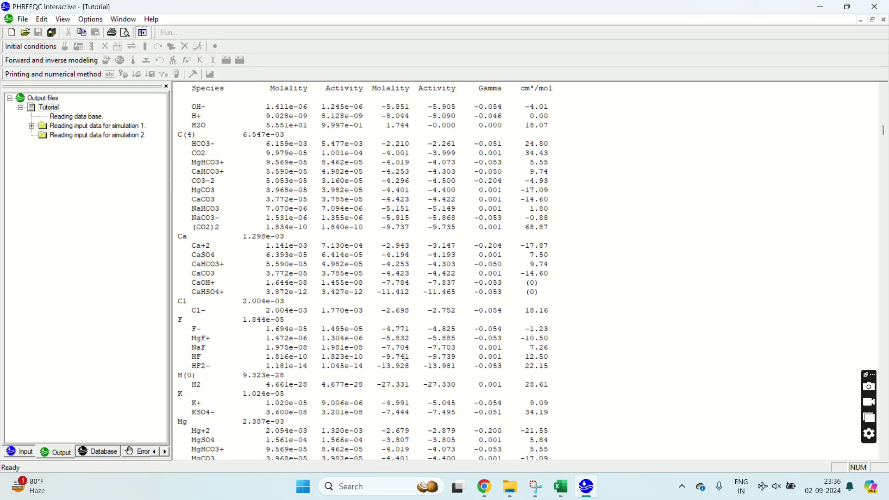
pyautogui.scroll(-15, 406, 358)
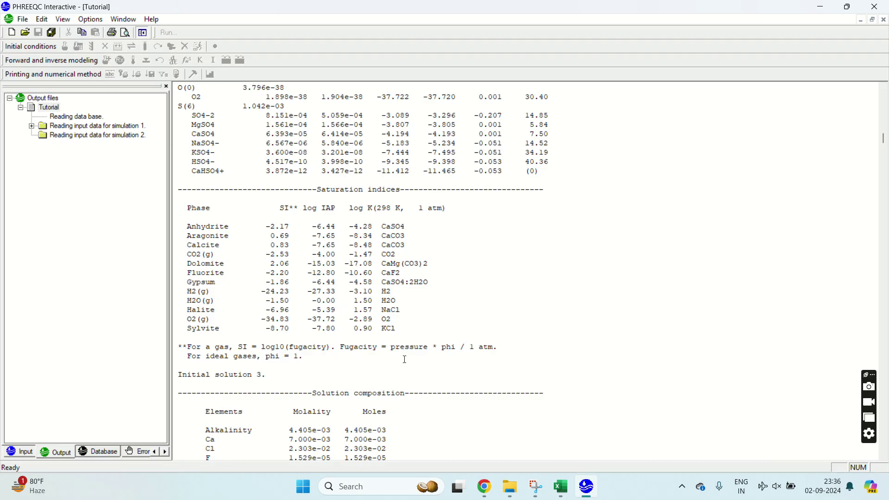
pyautogui.moveTo(178, 375); pyautogui.dragTo(293, 376)
pyautogui.scroll(-5, 383, 326)
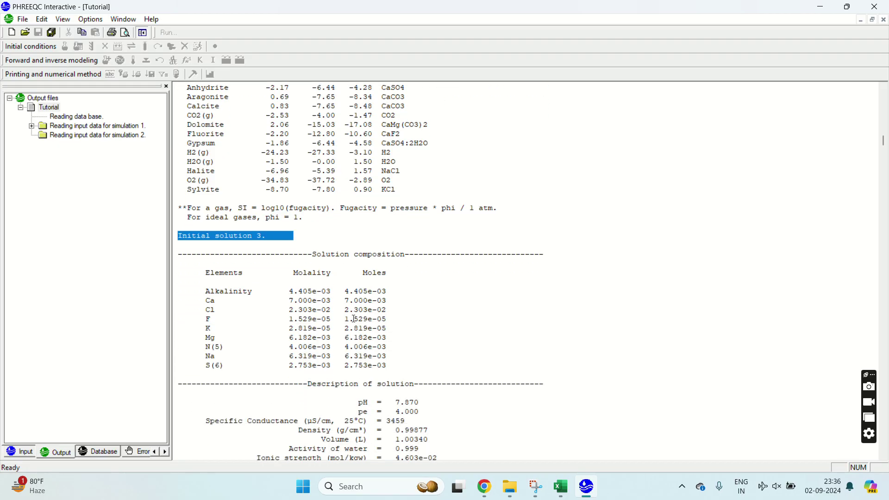
# Open File > Print for the output and cancel it
pyautogui.click(22, 19)
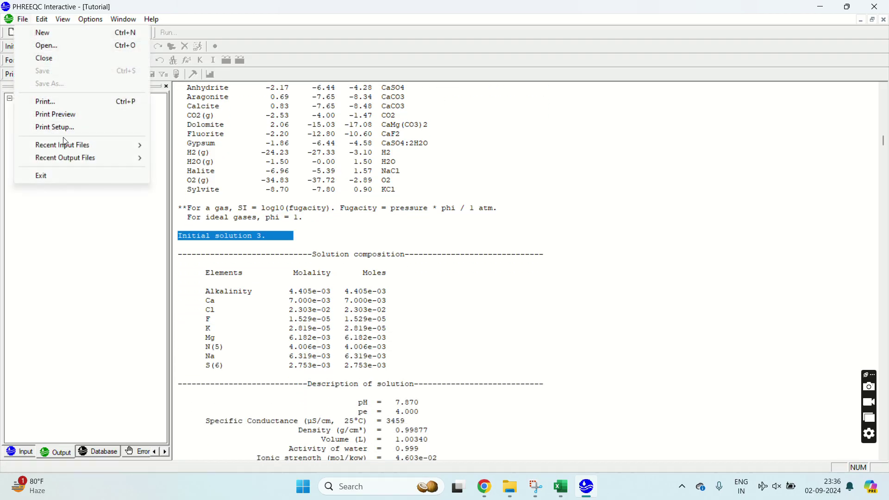
pyautogui.click(63, 102)
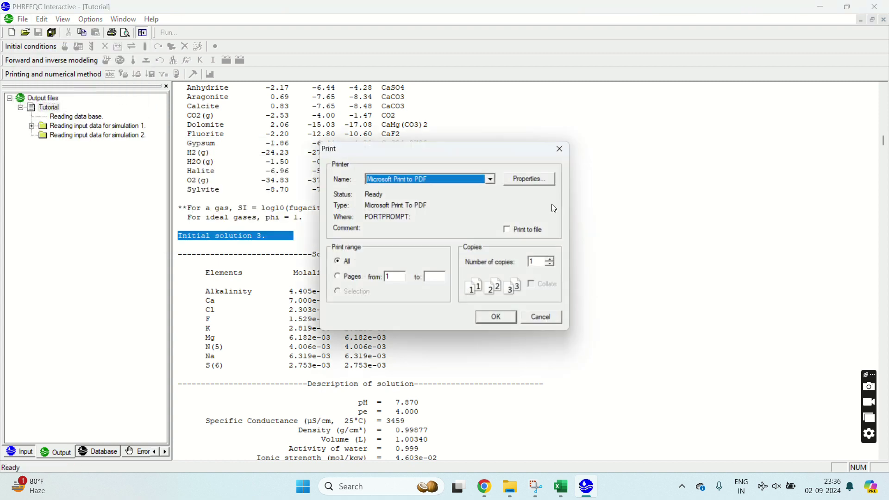
pyautogui.click(555, 318)
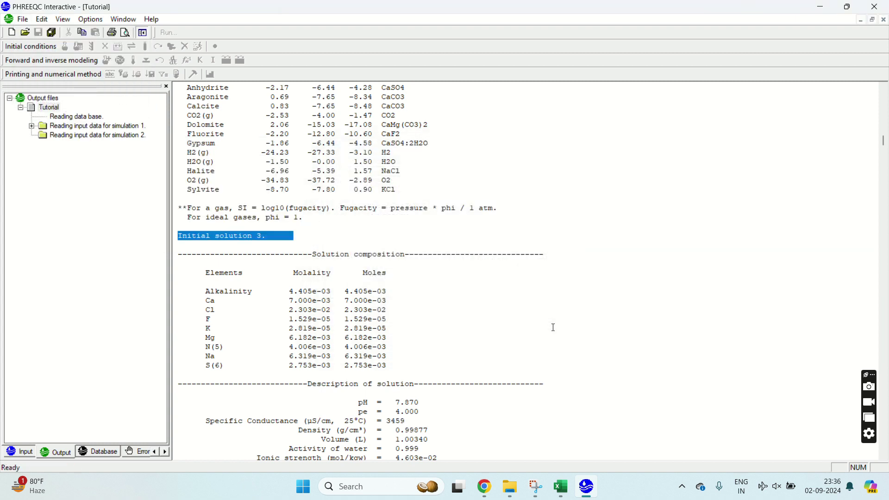
# Open selected_output_1.sel from the Youtube video folder with Excel via Open with
pyautogui.moveTo(513, 489)
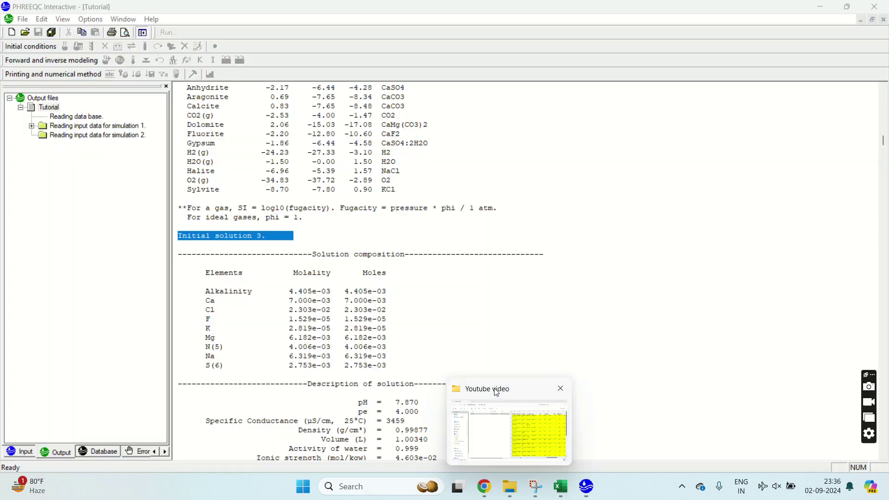
pyautogui.click(506, 435)
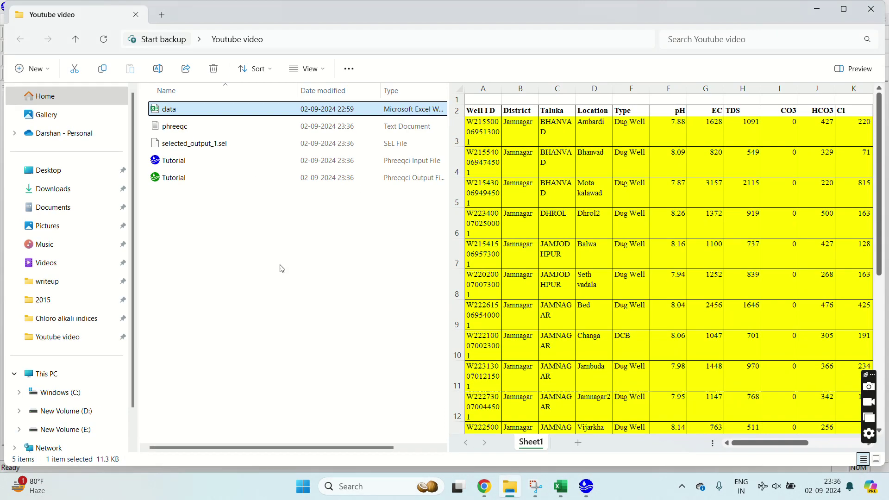
pyautogui.click(193, 145)
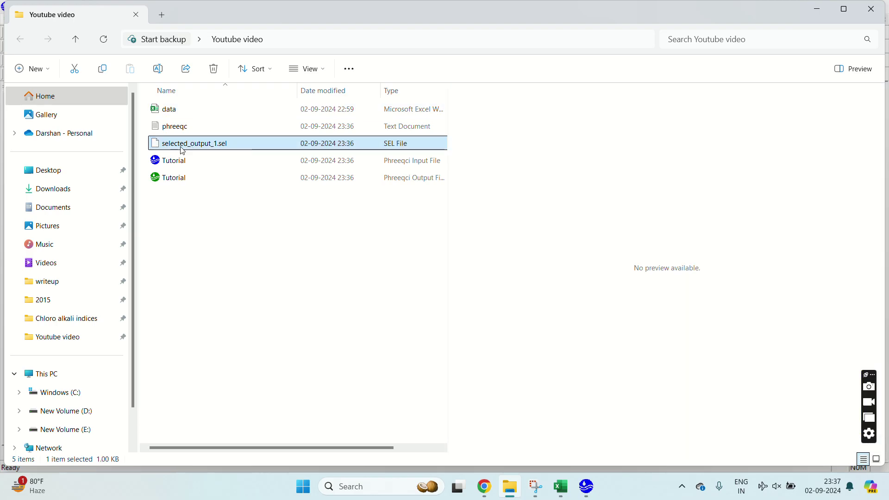
pyautogui.rightClick(213, 150)
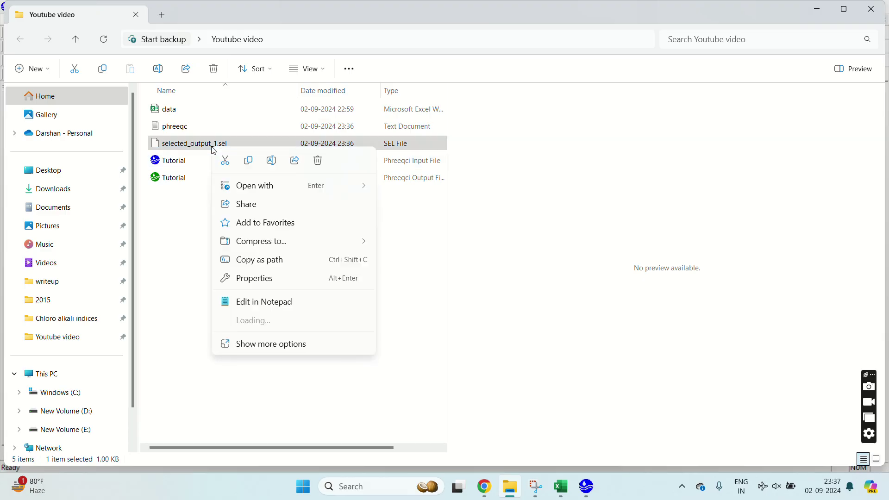
pyautogui.moveTo(250, 186)
pyautogui.click(404, 191)
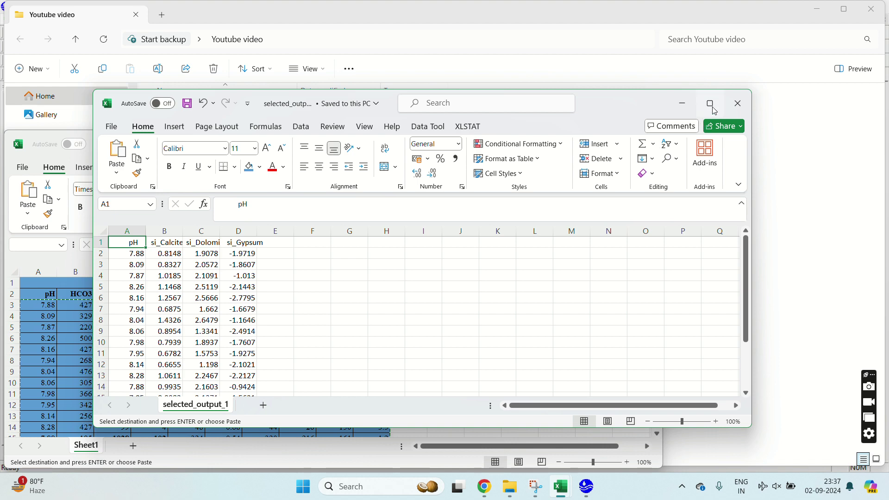
# Maximize Excel and widen the si_Calcite, si_Dolomite and si_Gypsum columns
pyautogui.click(714, 108)
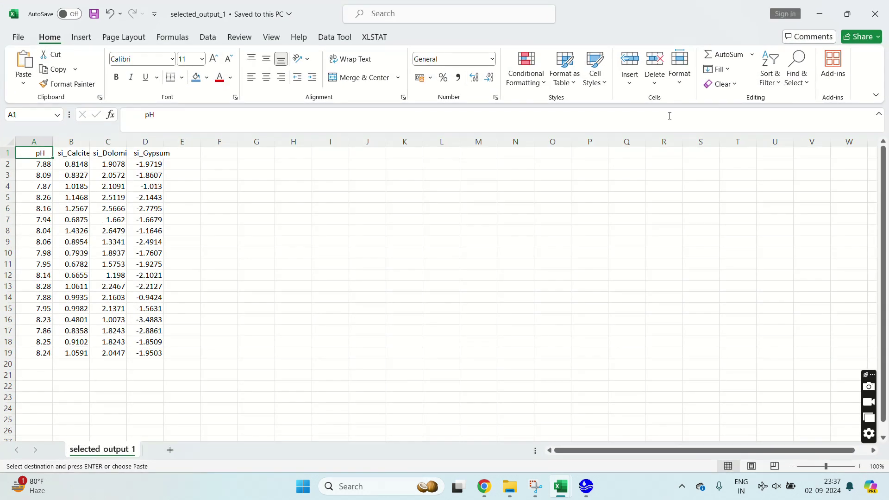
pyautogui.click(71, 140)
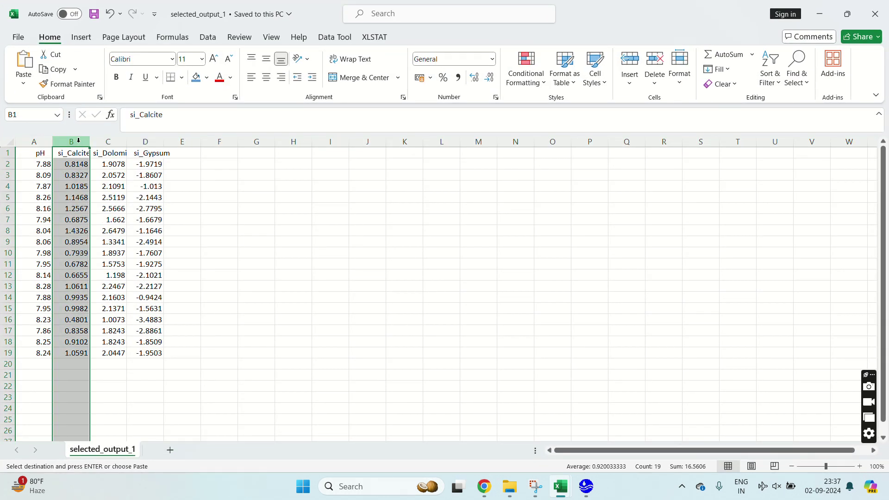
pyautogui.moveTo(89, 141); pyautogui.dragTo(292, 142)
pyautogui.click(157, 140)
pyautogui.click(158, 141)
pyautogui.click(209, 141)
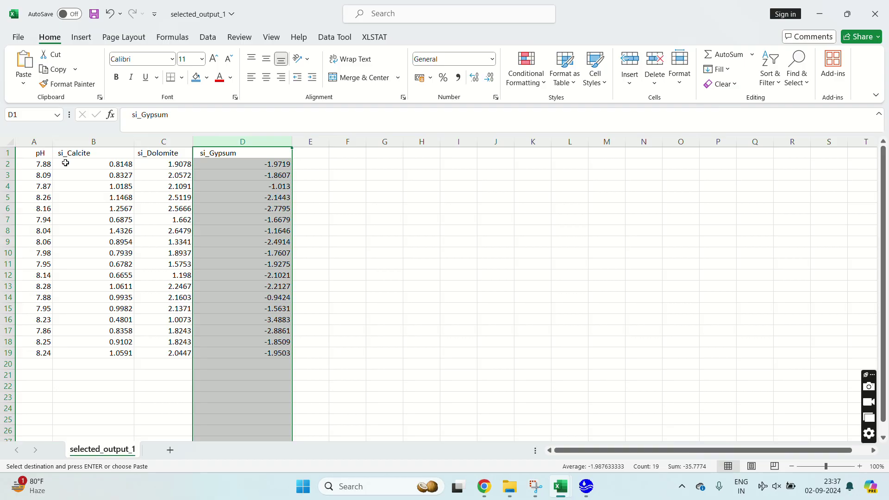
# Bold the header row A1:D1 and select the saturation index values B2:D19
pyautogui.moveTo(28, 152); pyautogui.dragTo(244, 143)
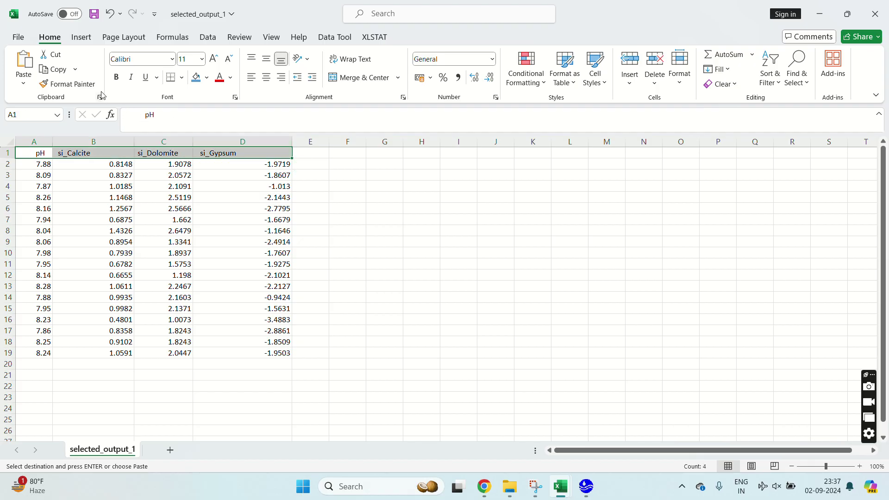
pyautogui.click(116, 77)
pyautogui.click(325, 197)
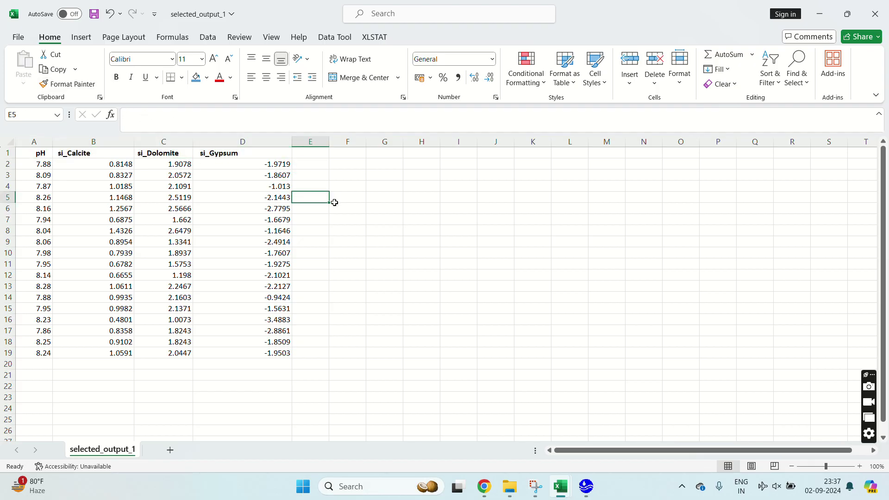
pyautogui.moveTo(119, 165); pyautogui.dragTo(258, 353)
pyautogui.click(348, 265)
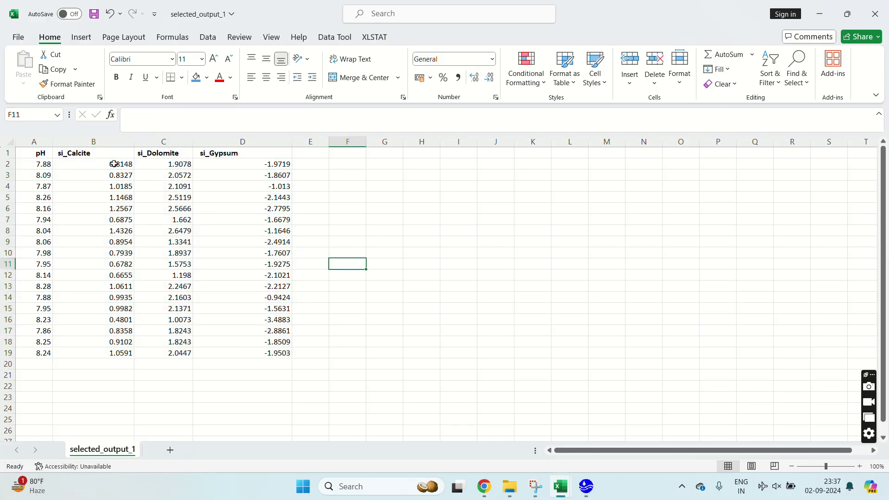
pyautogui.moveTo(113, 164); pyautogui.dragTo(277, 353)
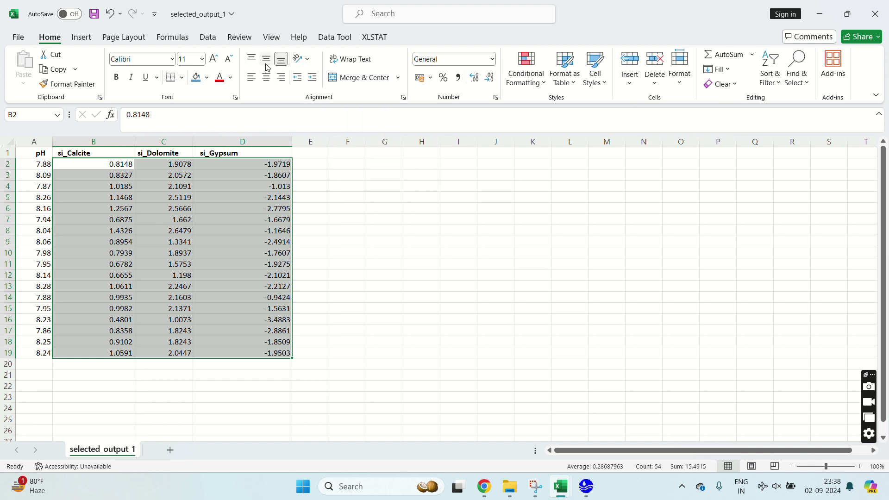
# Insert a Quick Analysis line chart of B2:D19, delete its title, and move it right of the table
pyautogui.click(300, 367)
pyautogui.click(246, 273)
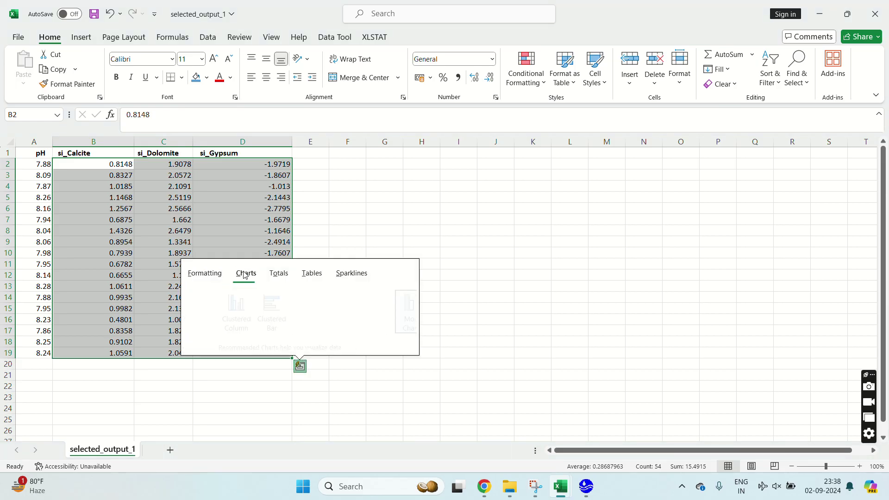
pyautogui.click(275, 303)
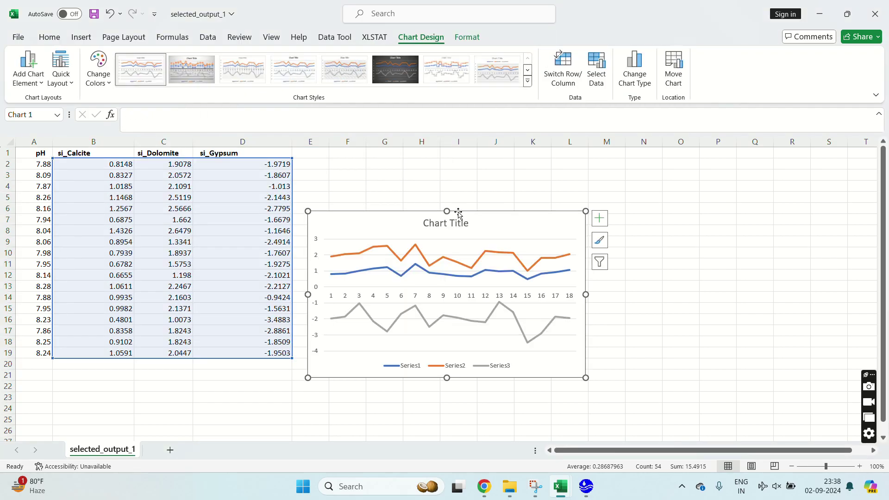
pyautogui.moveTo(413, 226); pyautogui.dragTo(429, 211)
pyautogui.click(454, 211)
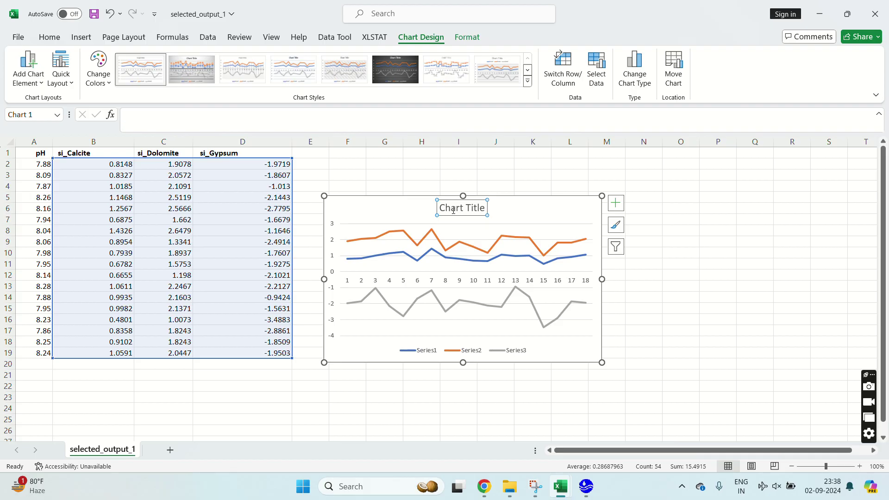
pyautogui.press('Delete')
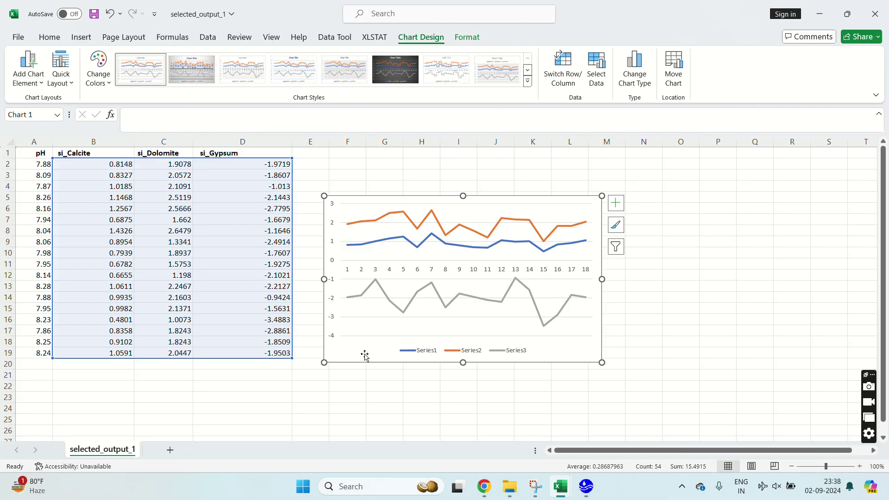
pyautogui.moveTo(382, 342); pyautogui.dragTo(630, 304)
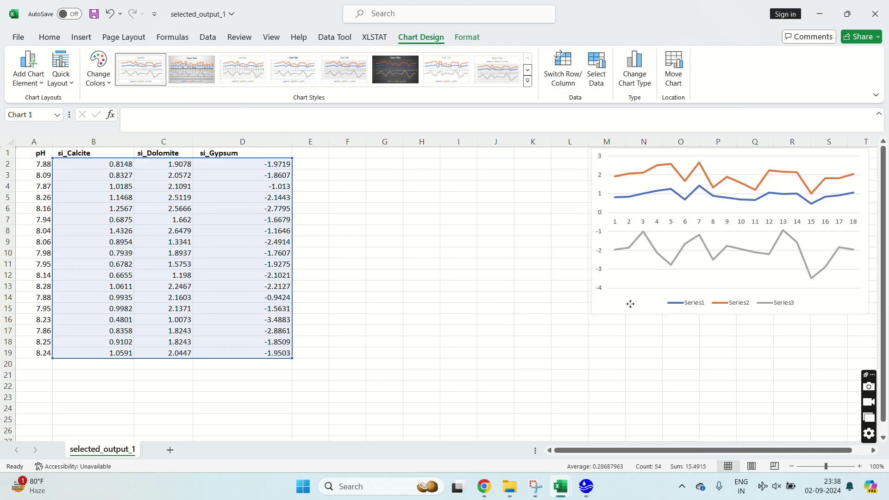
# Enter SI>0 in F4 and SI<0 in F5
pyautogui.click(339, 187)
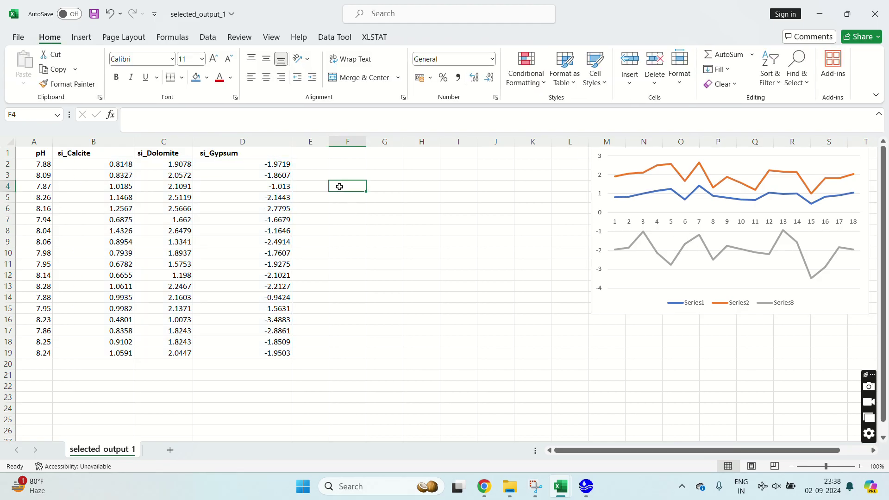
pyautogui.write('SI>0')
pyautogui.press('Return')
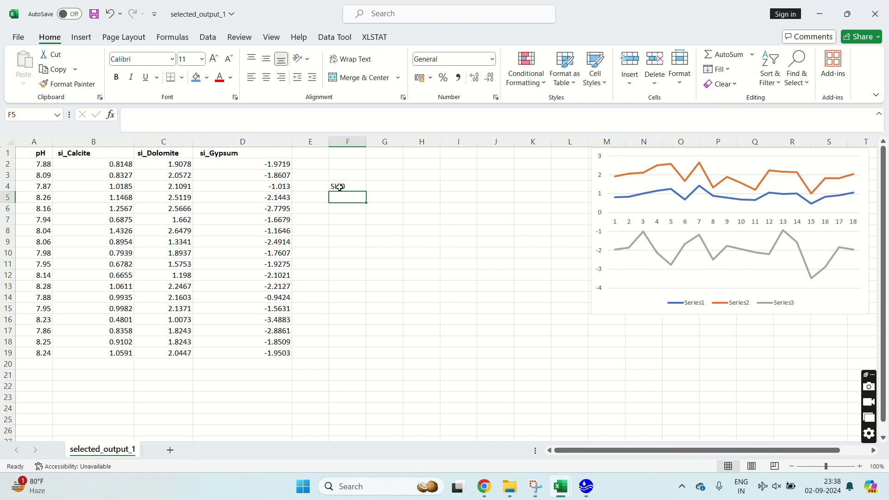
pyautogui.write('SI<0')
pyautogui.press('Return')
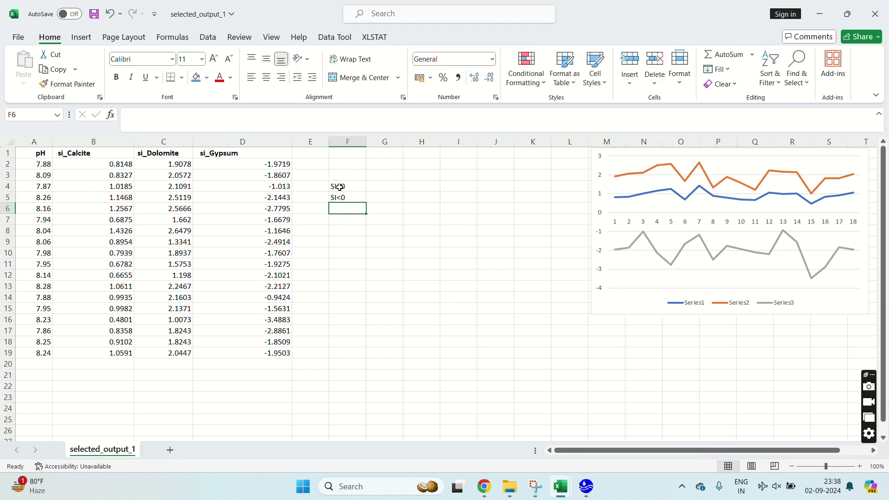
# Enter SI=0 in F6, correcting the mistyped SI+0
pyautogui.write('SI+0')
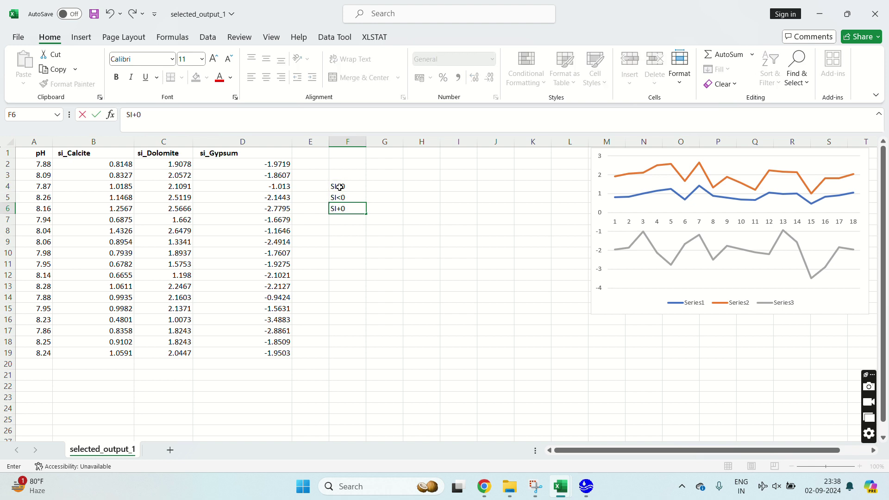
pyautogui.press('Left')
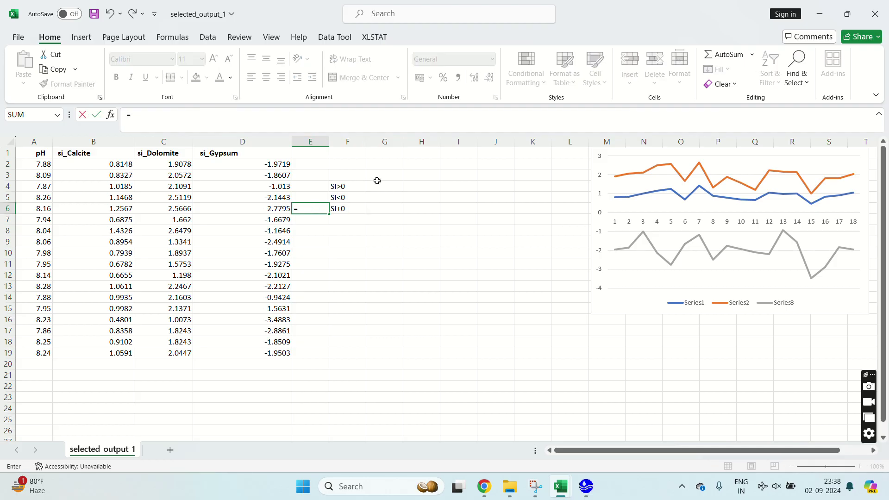
pyautogui.press('Right')
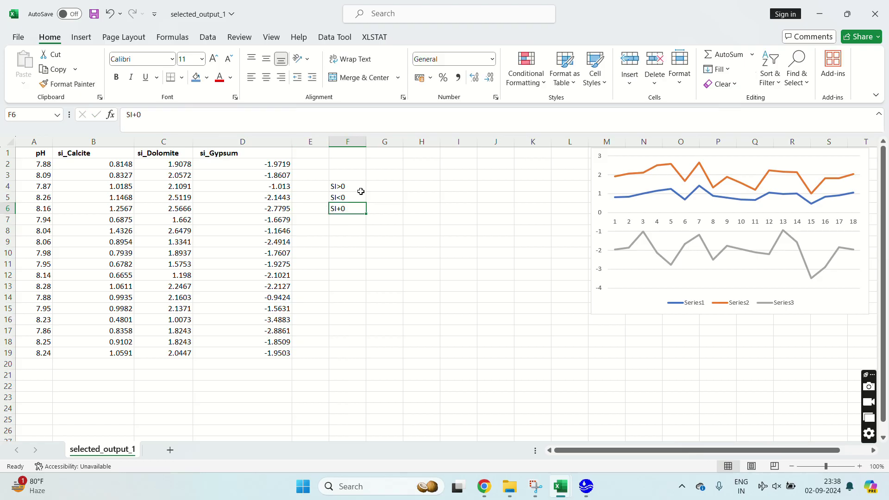
pyautogui.press('F2')
pyautogui.press('Left')
pyautogui.press('BackSpace')
pyautogui.write('=')
pyautogui.click(361, 191)
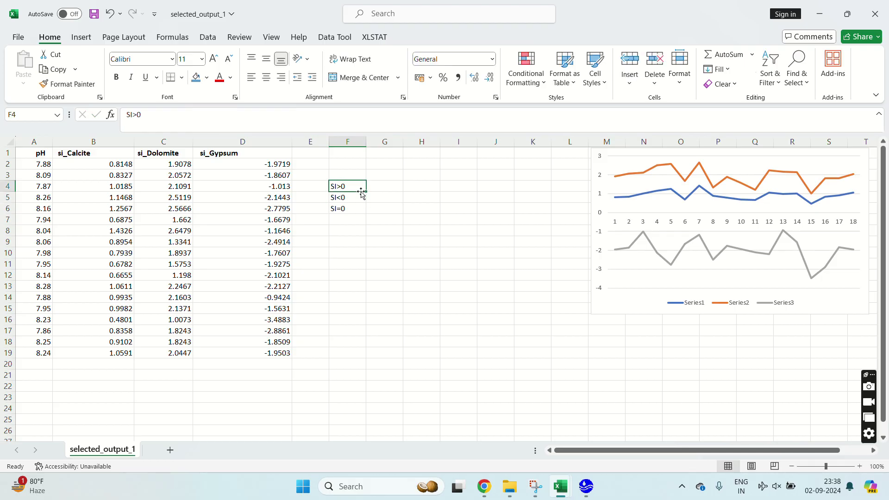
# Enter Oversaturated in G4 and 'Precipitation of mineral' beside it, widening columns G and H to fit
pyautogui.press('Right')
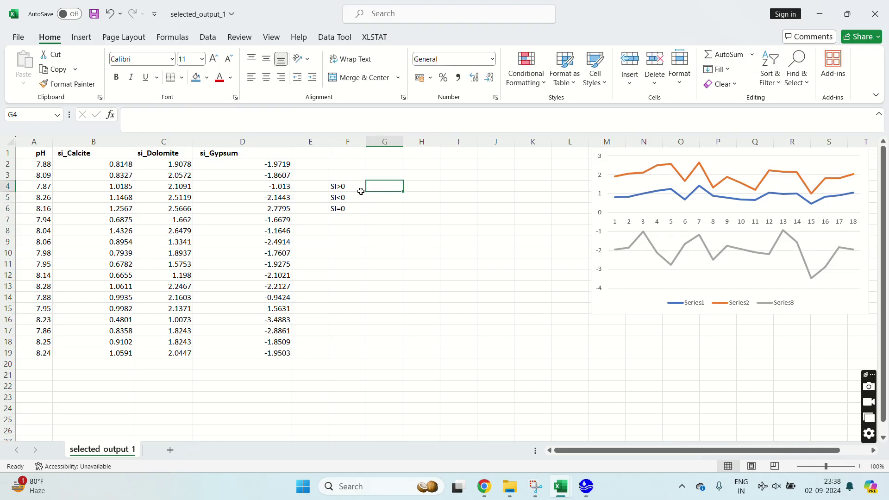
pyautogui.write('Overs')
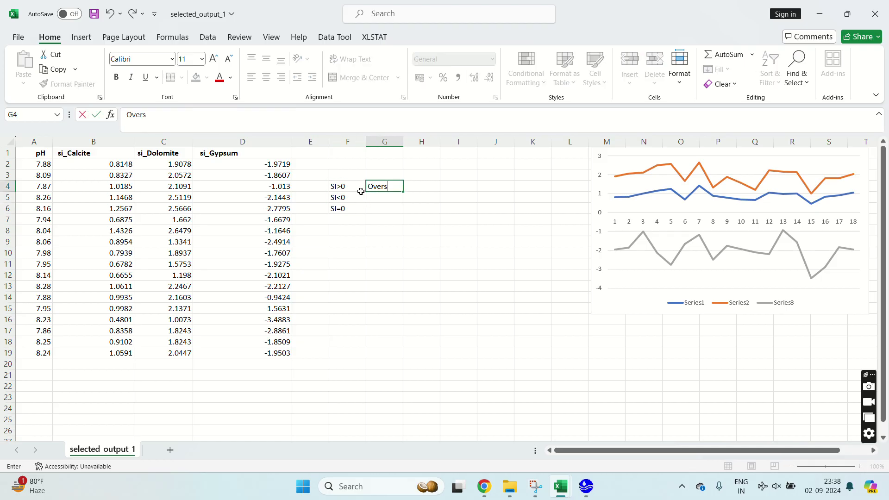
pyautogui.write('aturated')
pyautogui.press('Right')
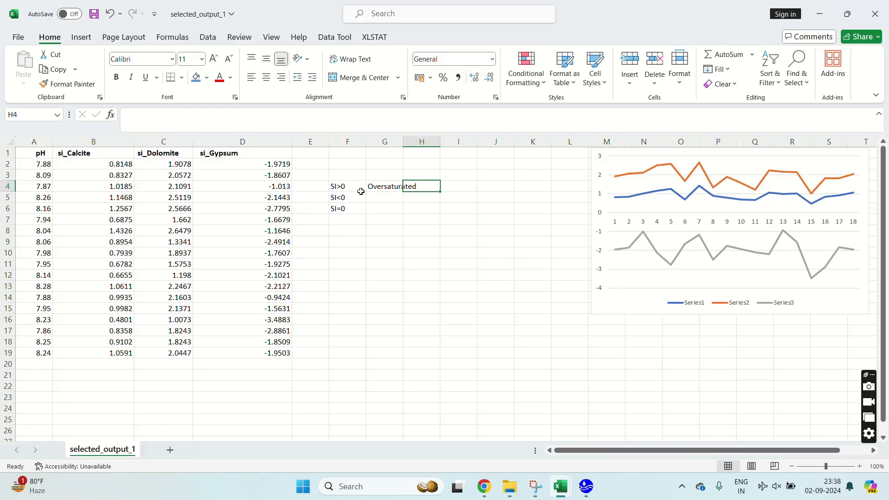
pyautogui.click(385, 141)
pyautogui.moveTo(403, 142); pyautogui.dragTo(441, 141)
pyautogui.click(465, 186)
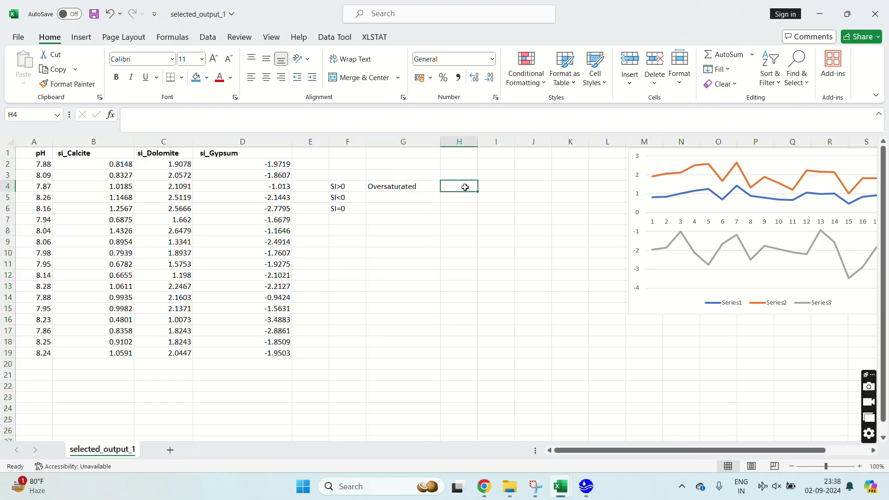
pyautogui.write('Precipitat')
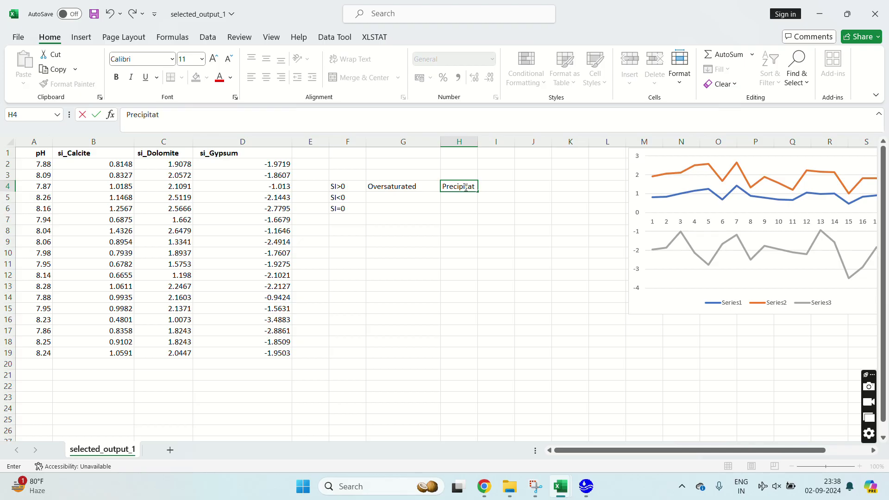
pyautogui.write('ion of mineral')
pyautogui.click(460, 141)
pyautogui.moveTo(478, 142); pyautogui.dragTo(543, 143)
# Enter Undersaturated in G5 with Dissolution beside it in H5
pyautogui.click(407, 194)
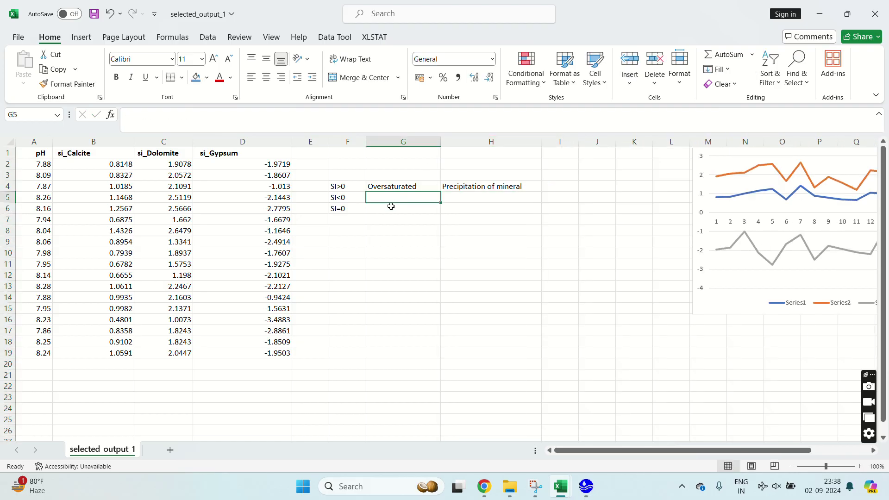
pyautogui.write('Unders')
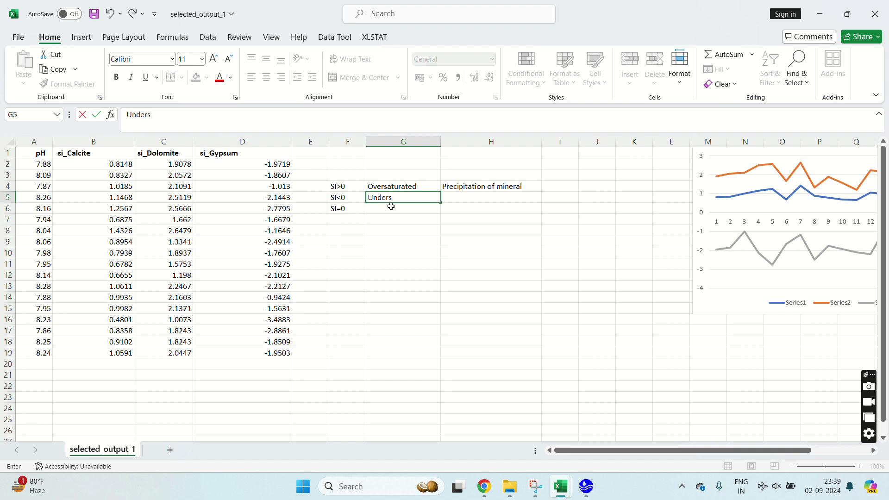
pyautogui.write('aturated')
pyautogui.press('Tab')
pyautogui.write('Disso')
pyautogui.press('BackSpace')
pyautogui.write('solution')
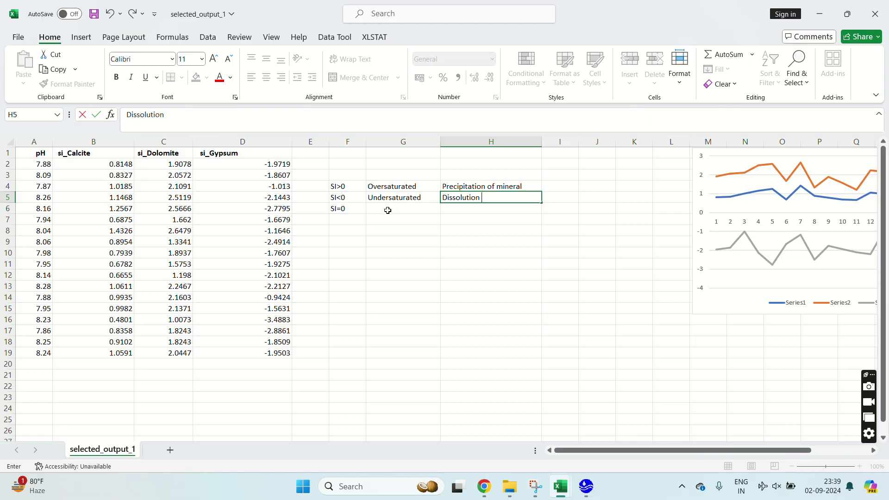
pyautogui.click(388, 210)
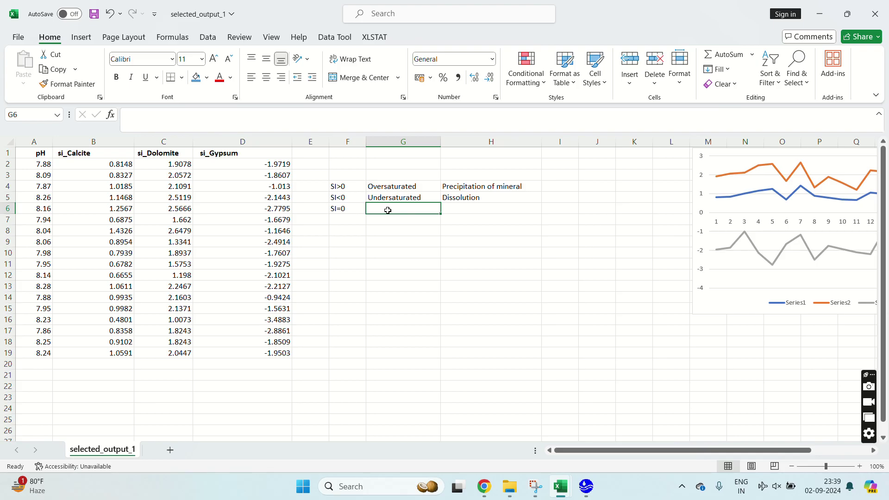
# Add Equilibrium in G6 and leave H6 blank, cancelling the started entry
pyautogui.write('Equilibri')
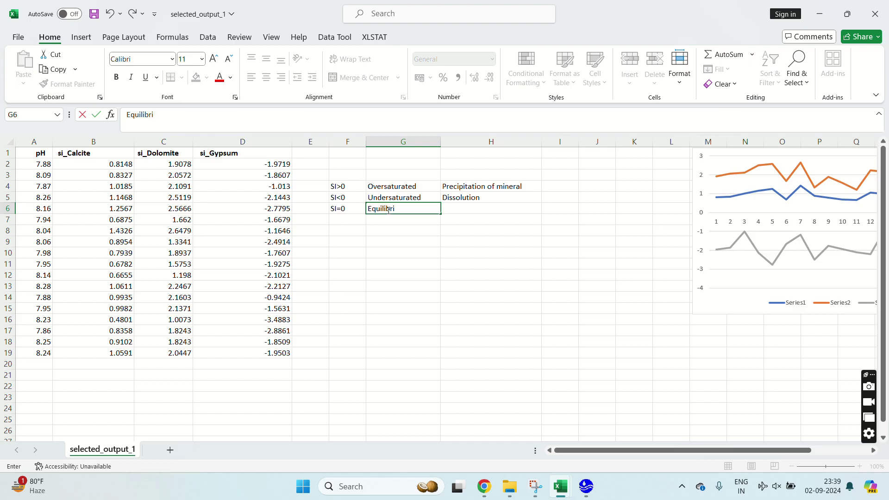
pyautogui.write('um')
pyautogui.click(509, 210)
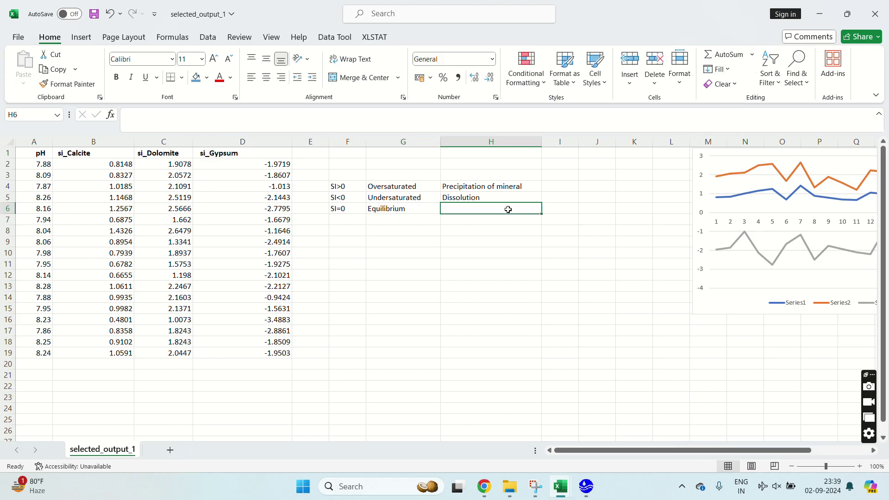
pyautogui.write('-')
pyautogui.click(529, 252)
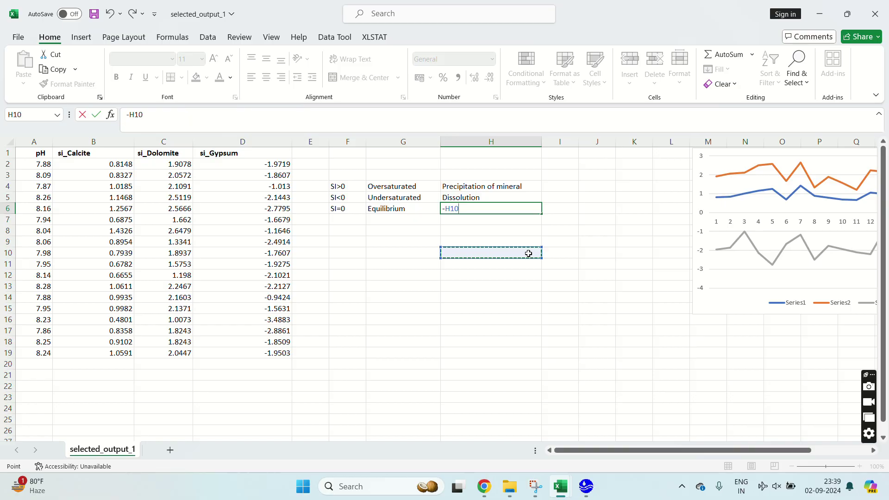
pyautogui.press('BackSpace')
pyautogui.press('BackSpace')
pyautogui.press('BackSpace')
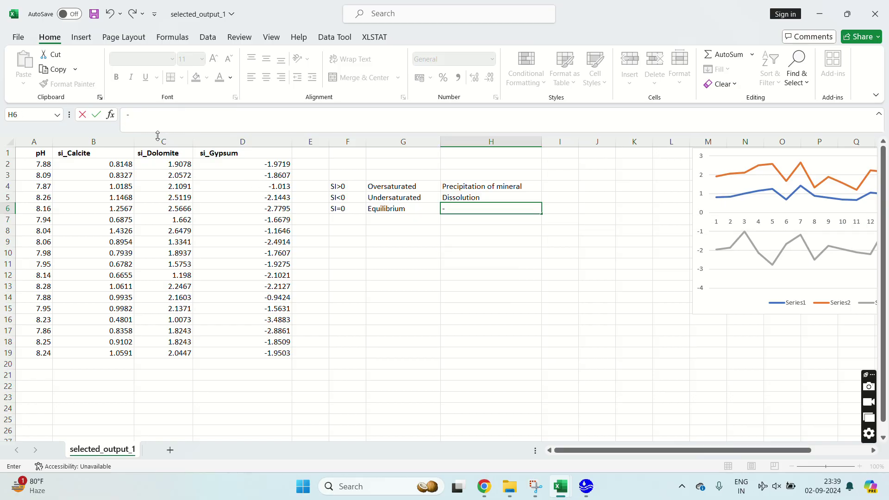
pyautogui.click(82, 114)
# Put the AVERAGE of each mineral's SI column (B–D) into row 20
pyautogui.click(425, 243)
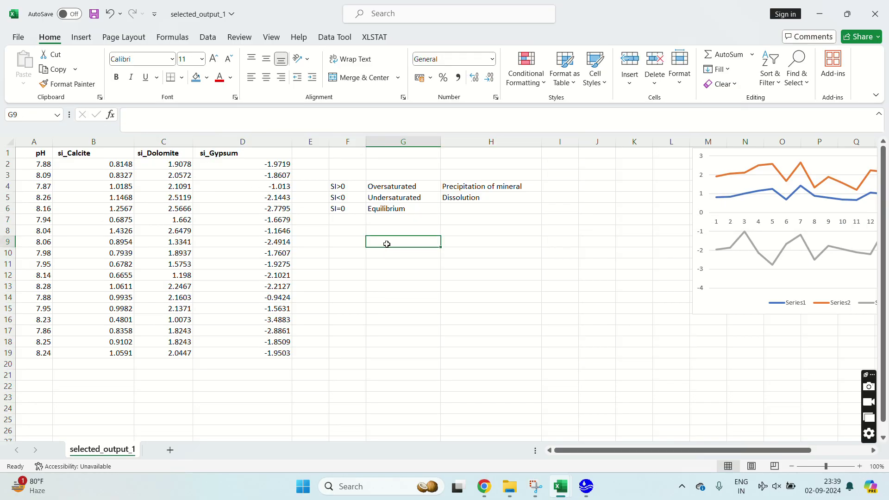
pyautogui.moveTo(109, 164); pyautogui.dragTo(272, 363)
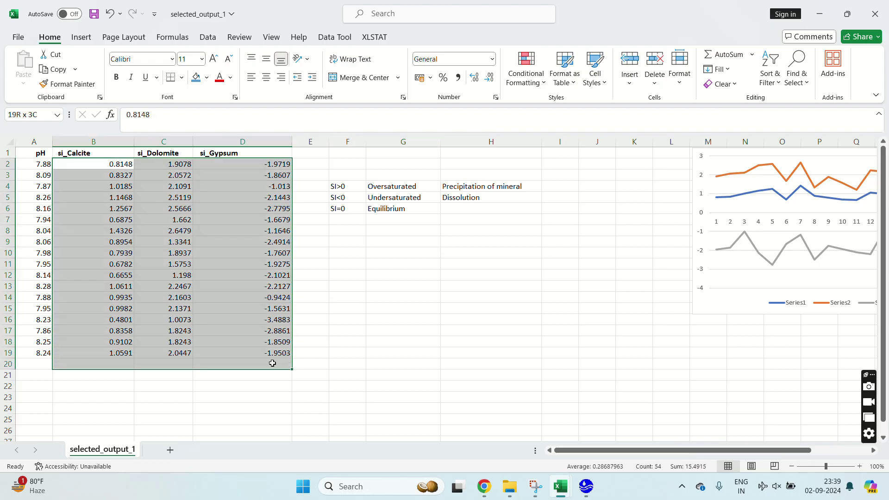
pyautogui.click(752, 54)
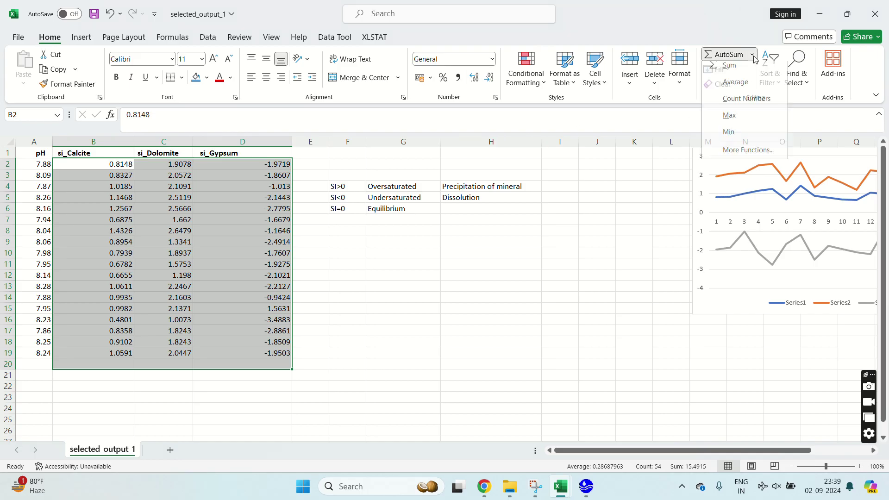
pyautogui.click(737, 91)
# Format the SI values in B2:D19 to display two decimal places
pyautogui.click(388, 330)
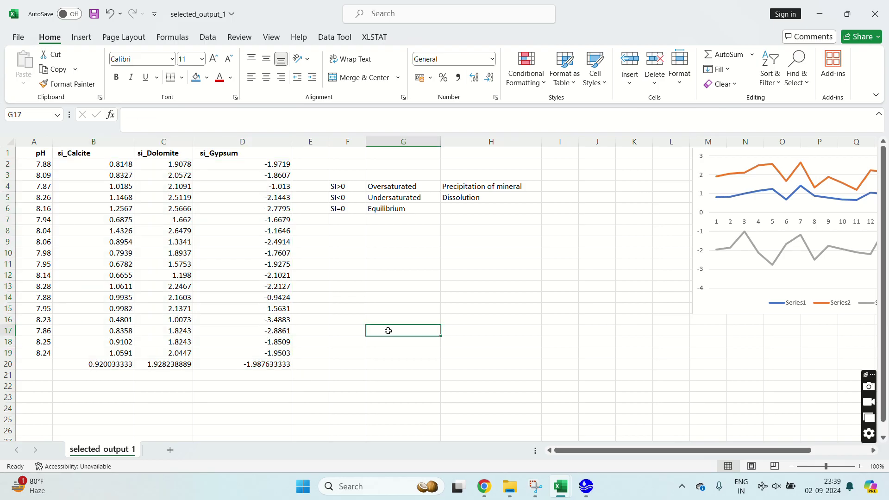
pyautogui.moveTo(103, 166); pyautogui.dragTo(255, 363)
pyautogui.click(270, 188)
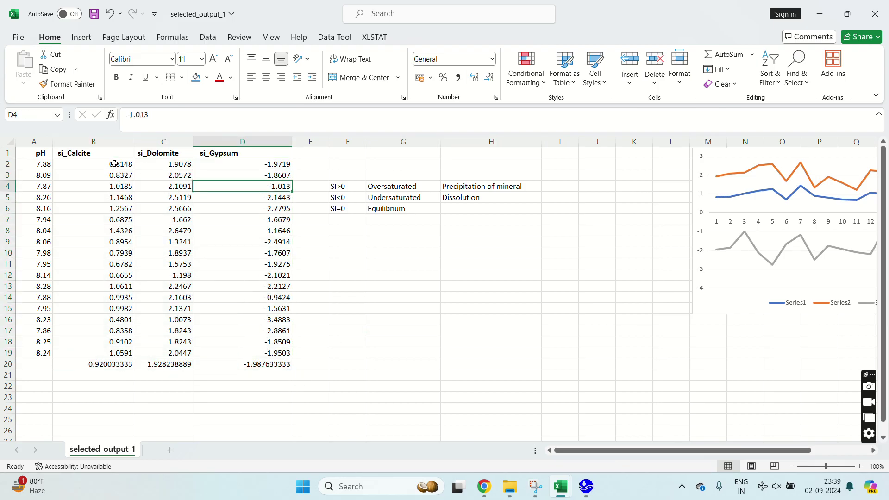
pyautogui.moveTo(114, 164); pyautogui.dragTo(244, 352)
pyautogui.click(491, 80)
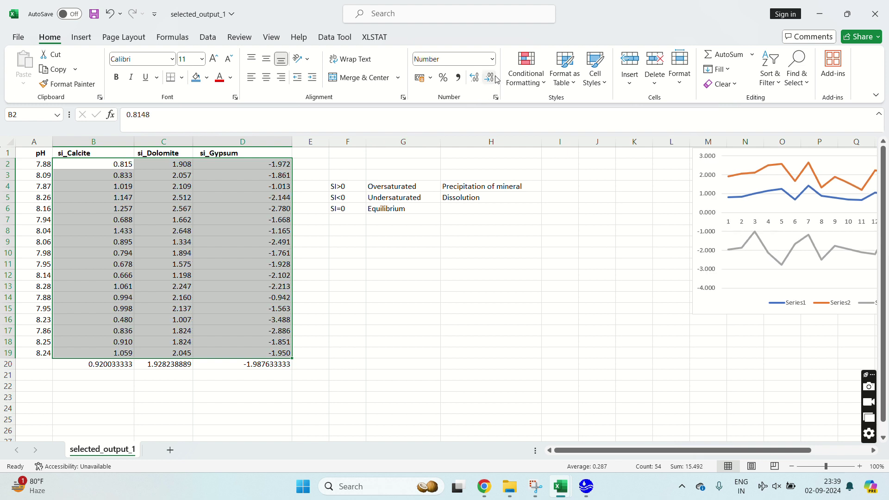
pyautogui.click(490, 80)
pyautogui.click(489, 80)
pyautogui.click(474, 78)
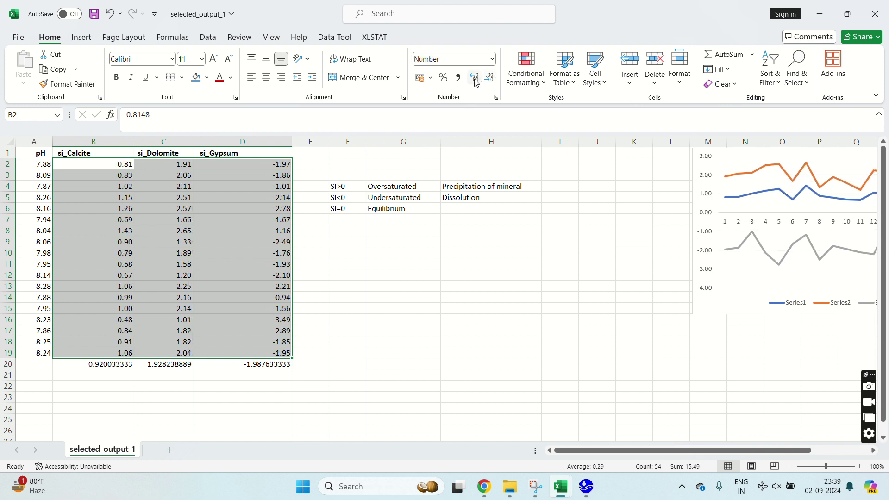
pyautogui.click(467, 288)
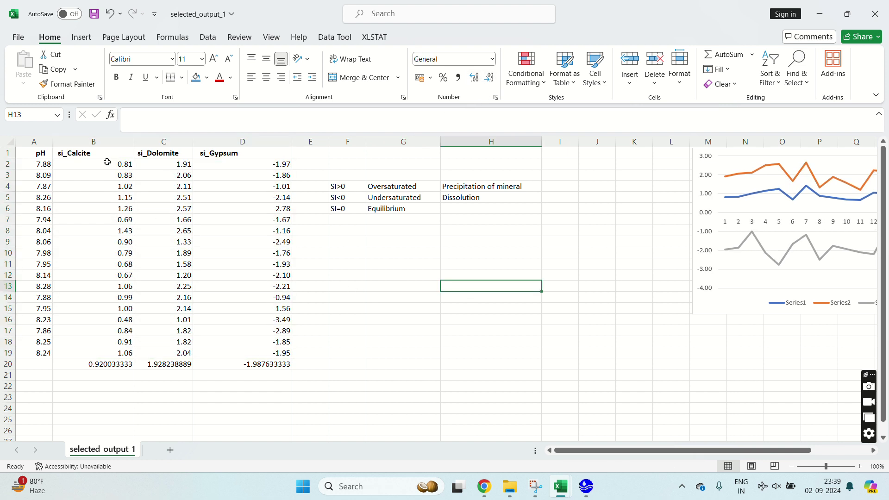
pyautogui.moveTo(110, 363); pyautogui.dragTo(240, 366)
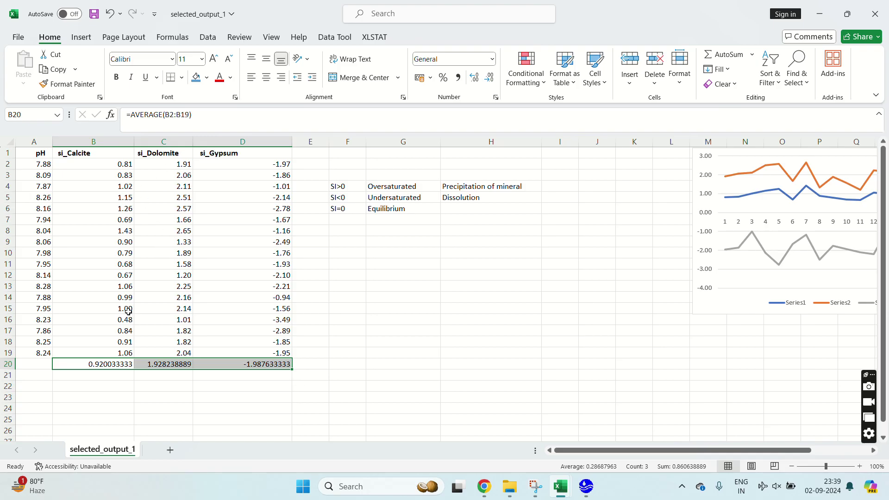
pyautogui.click(36, 363)
# Type Mean in A20, then Oversaturated in B21 and C21 and Undersaturated in D21
pyautogui.write('Mean')
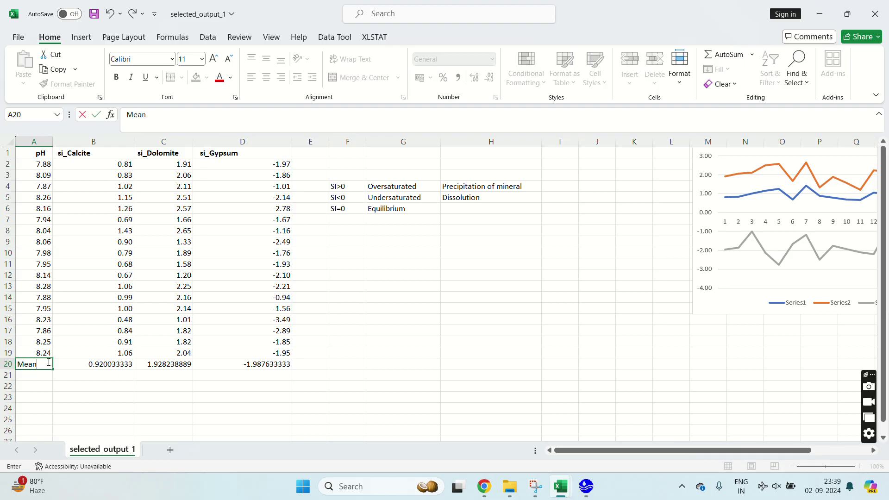
pyautogui.click(103, 399)
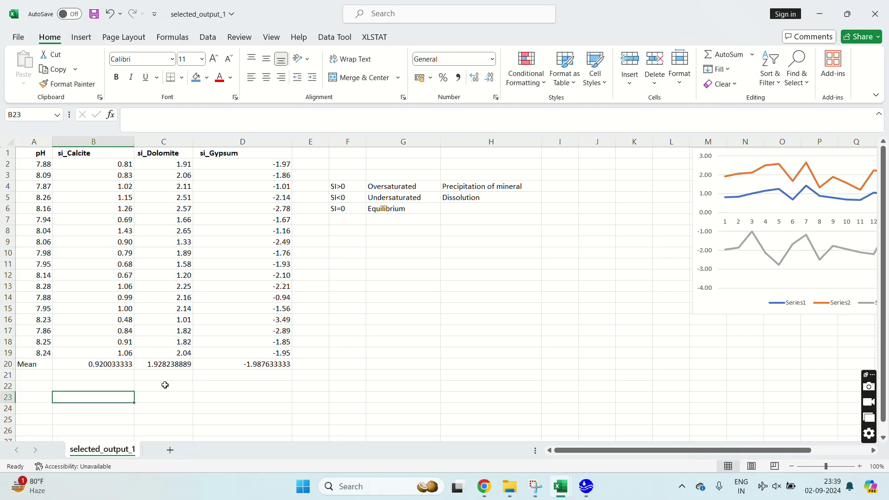
pyautogui.click(103, 372)
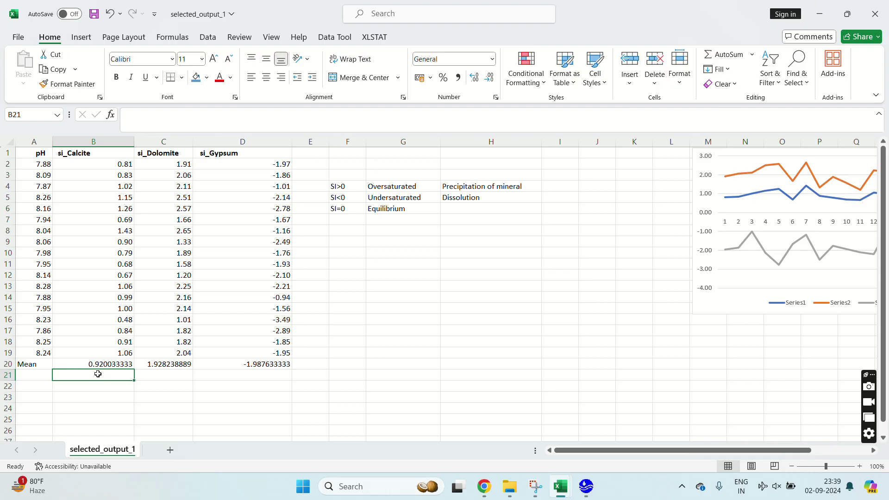
pyautogui.write('Oversaturate')
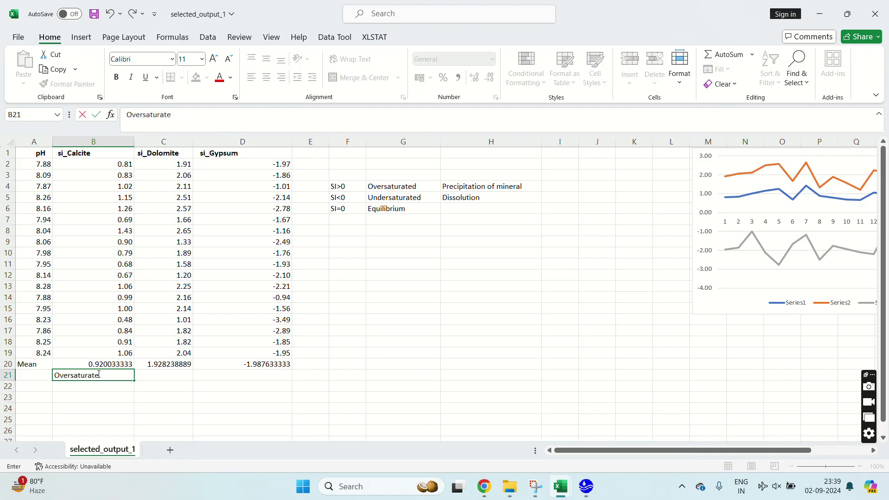
pyautogui.write('d')
pyautogui.press('Tab')
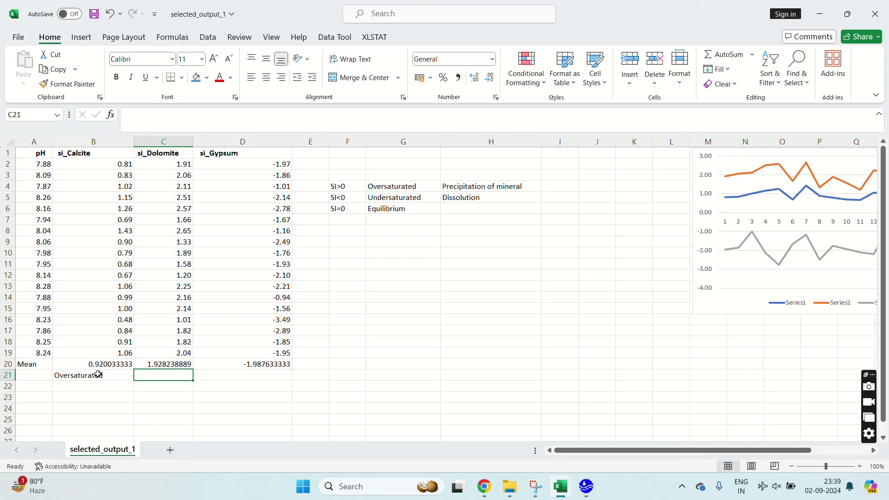
pyautogui.write('Oversaturated')
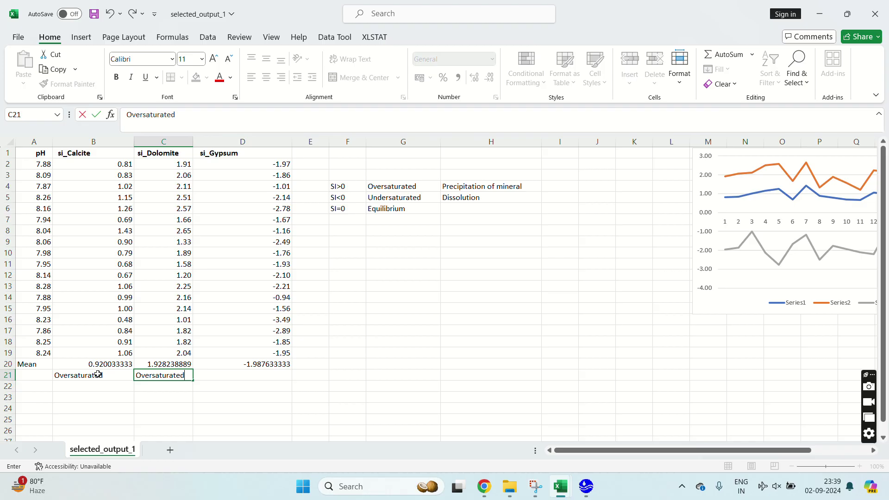
pyautogui.press('Tab')
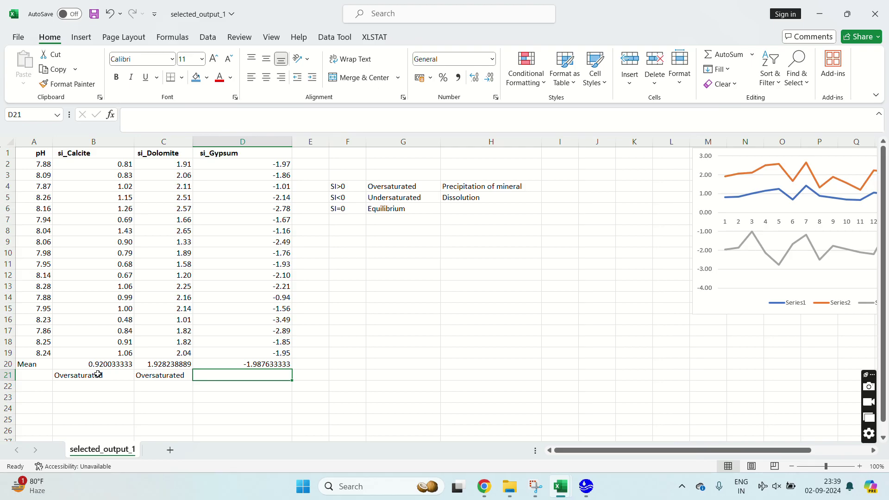
pyautogui.write('Undersaturate')
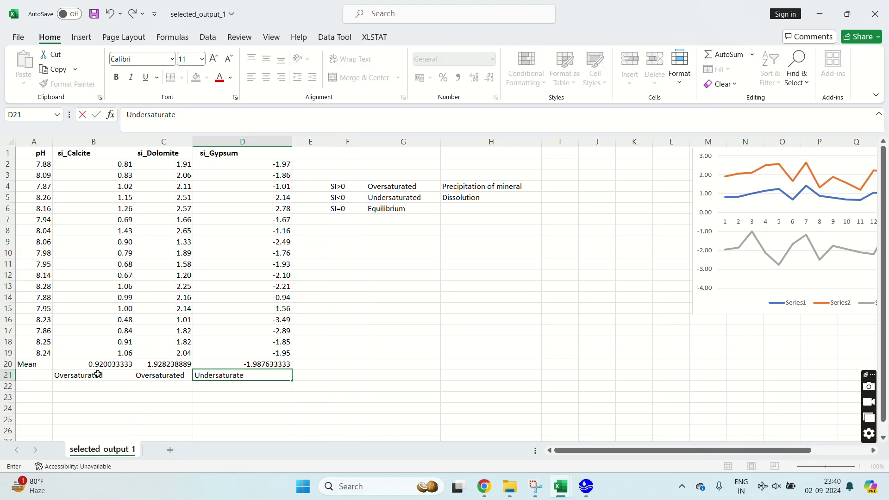
pyautogui.write('d')
pyautogui.click(79, 385)
# Give the B21:D21 interpretation labels a blue fill and bold text
pyautogui.moveTo(81, 376); pyautogui.dragTo(225, 377)
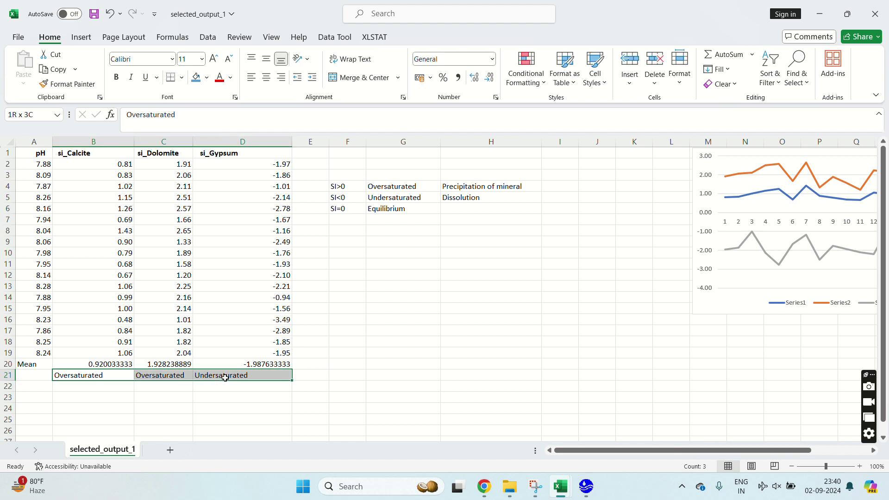
pyautogui.click(195, 77)
pyautogui.click(179, 165)
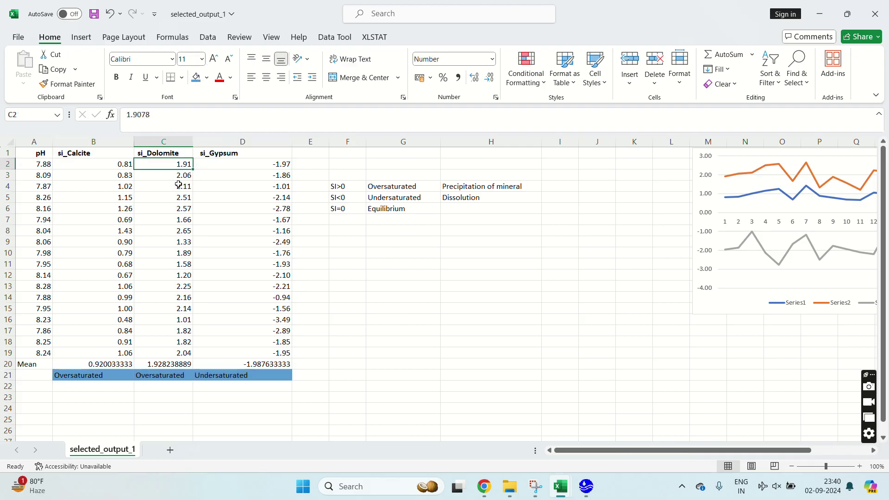
pyautogui.click(452, 288)
pyautogui.click(115, 375)
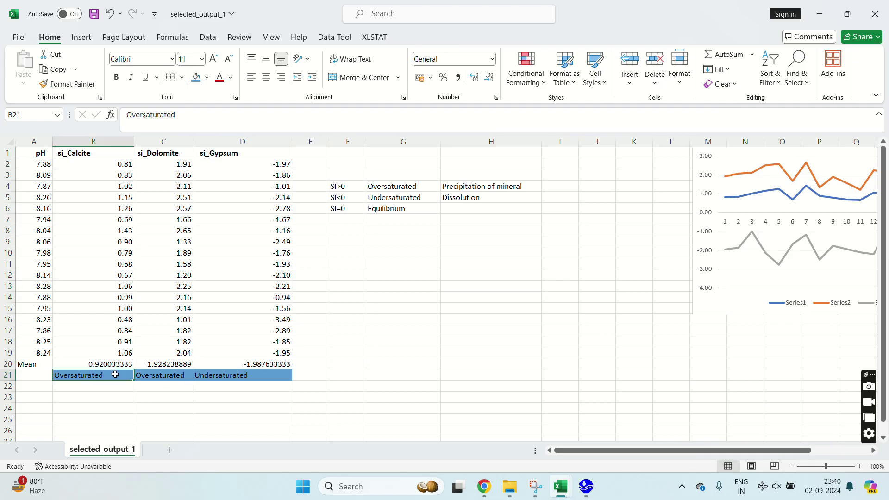
pyautogui.moveTo(115, 375); pyautogui.dragTo(235, 377)
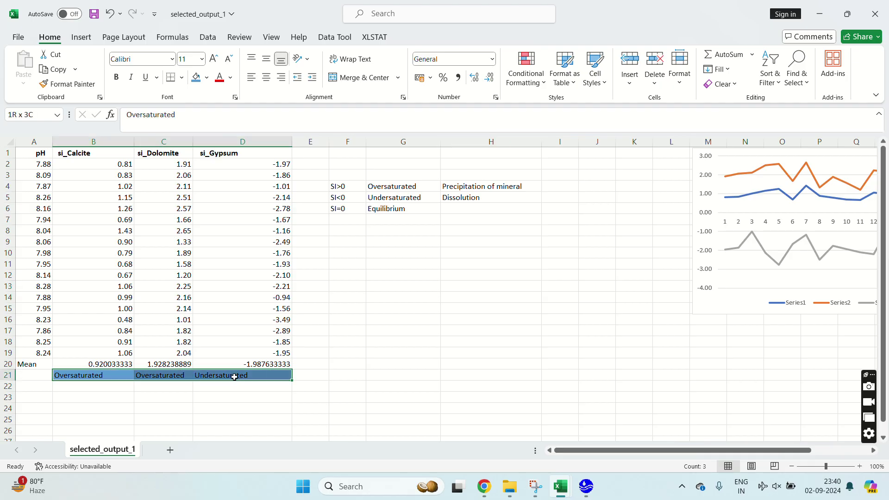
pyautogui.click(115, 78)
# Move the SI line chart beside the table, clear of the interpretation text, then return to PHREEQC
pyautogui.click(732, 306)
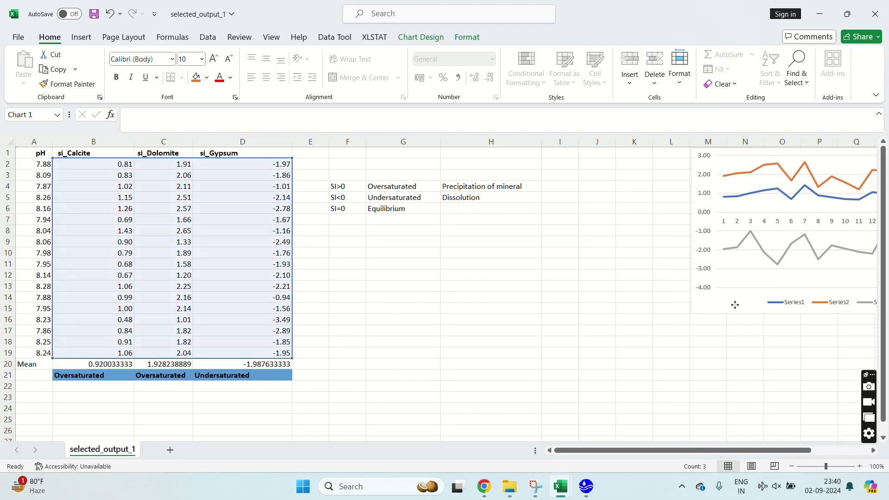
pyautogui.moveTo(735, 305); pyautogui.dragTo(461, 333)
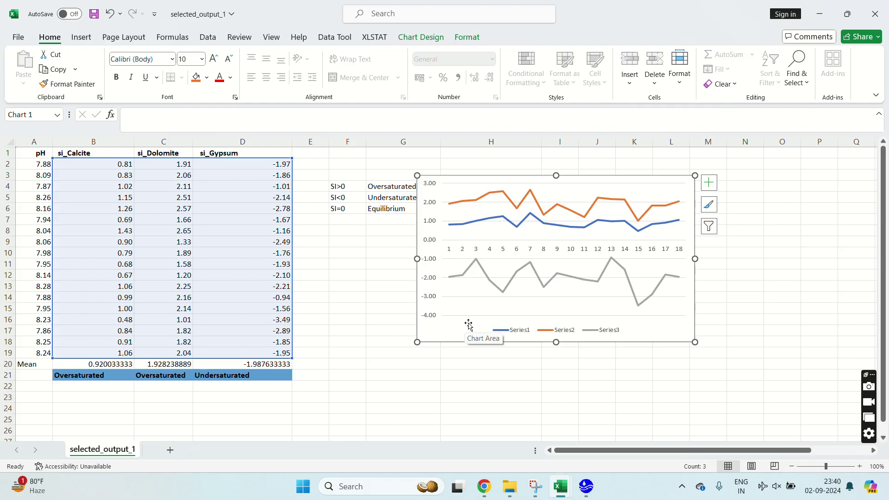
pyautogui.moveTo(457, 322); pyautogui.dragTo(585, 306)
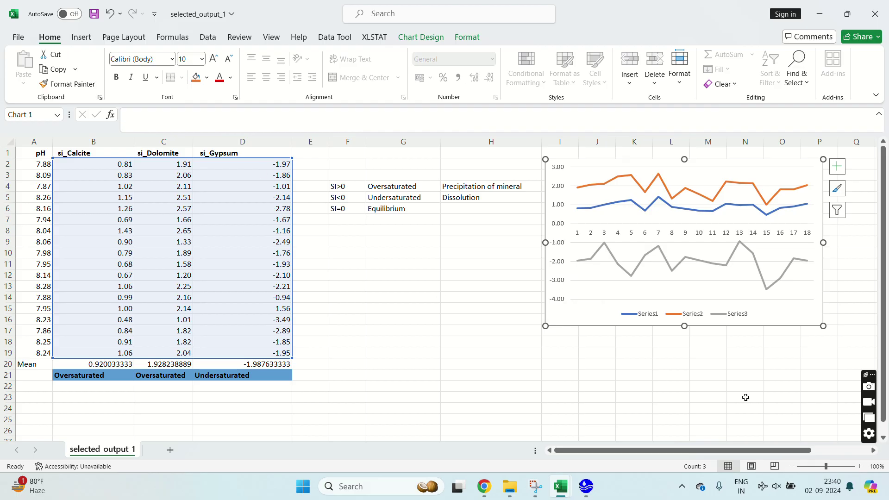
pyautogui.click(587, 486)
# Scroll the output to the Phase/SI table and select the word Halite
pyautogui.scroll(-1, 283, 242)
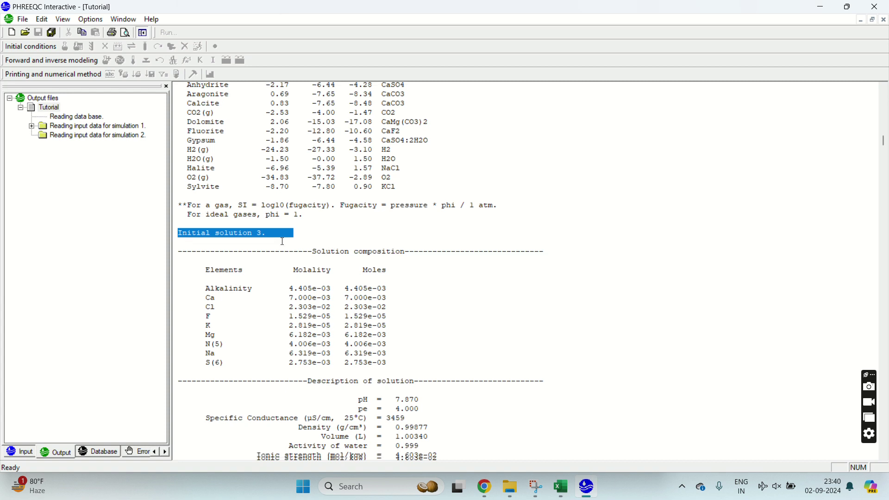
pyautogui.scroll(2, 236, 171)
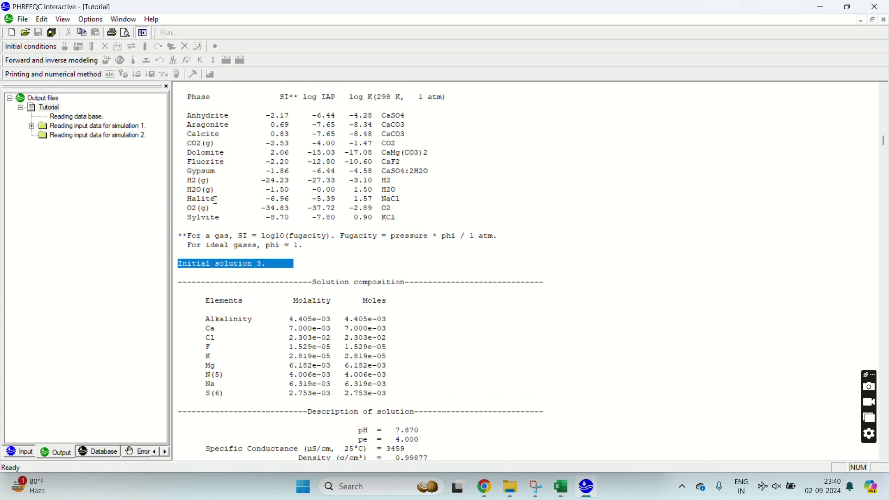
pyautogui.moveTo(217, 199); pyautogui.dragTo(187, 195)
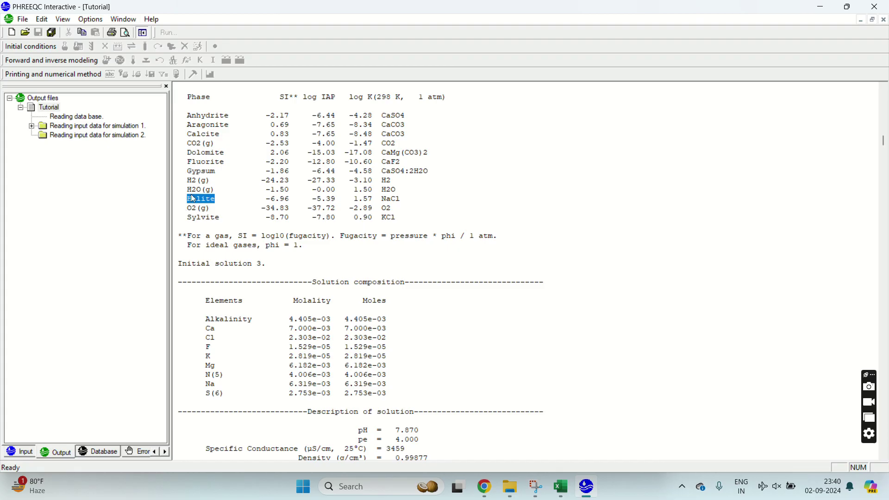